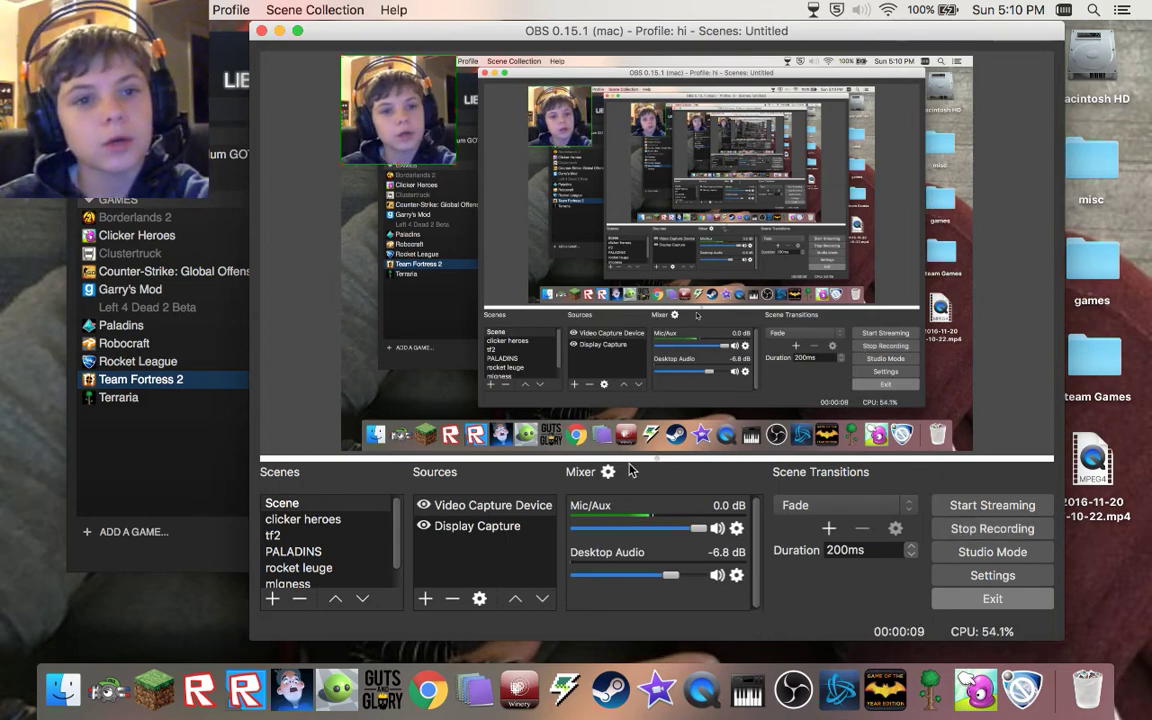
Step: Minimize the OBS recording window so the Steam library with Team Fortress 2 is unobstructed
click(143, 477)
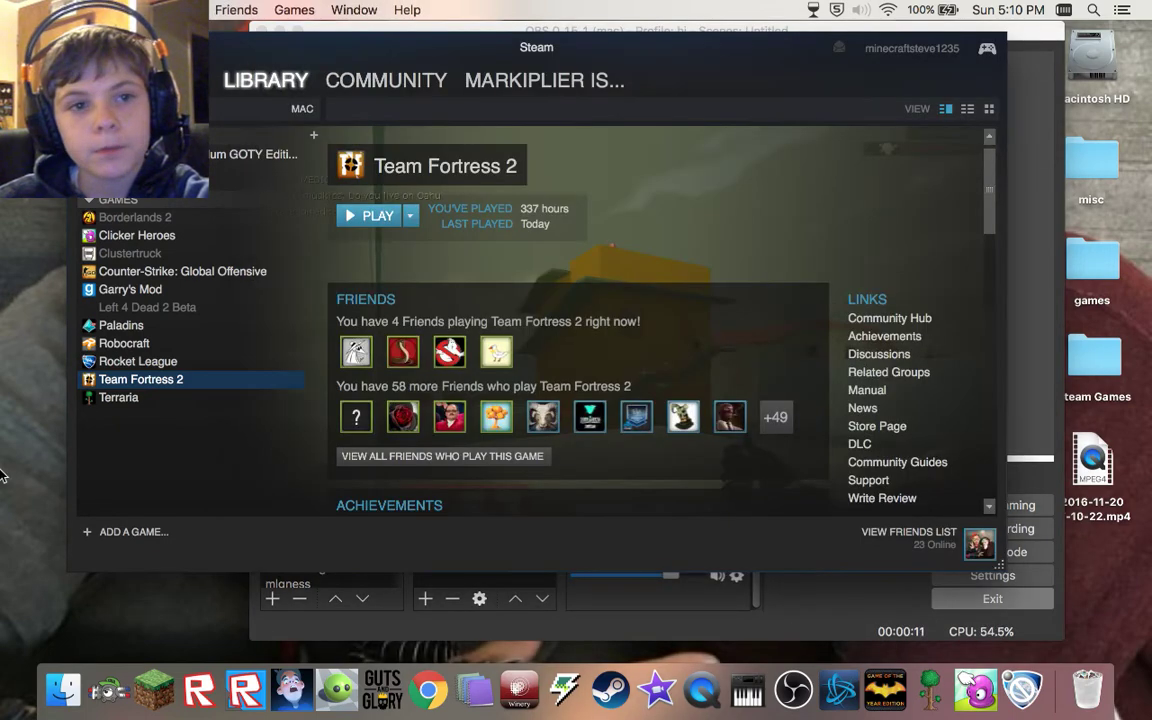
click(367, 588)
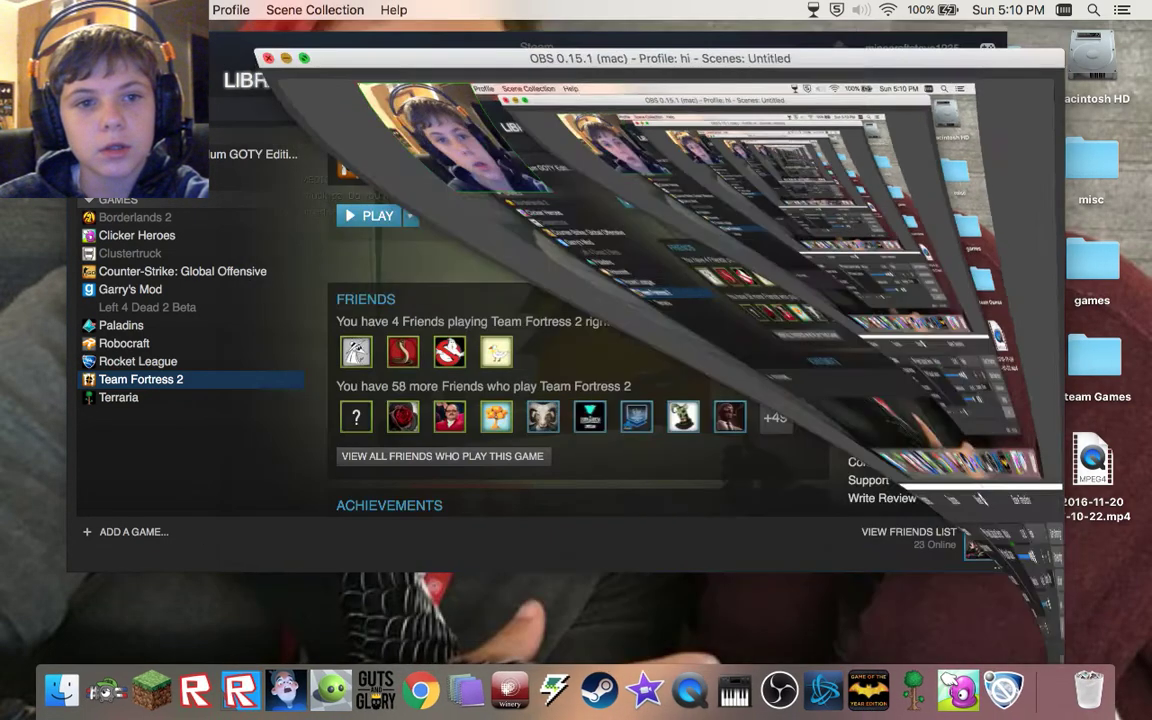
click(279, 31)
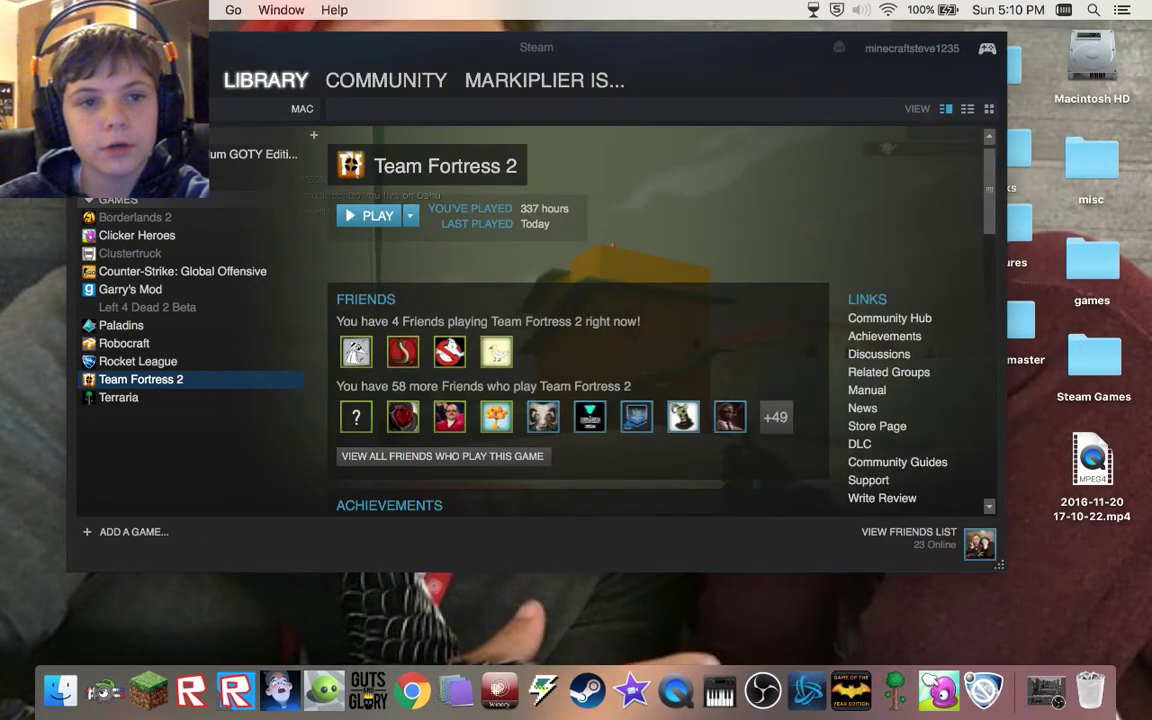
Step: Switch to Finder, open the hidden user Library folder and go to Application Support > Steam
click(231, 9)
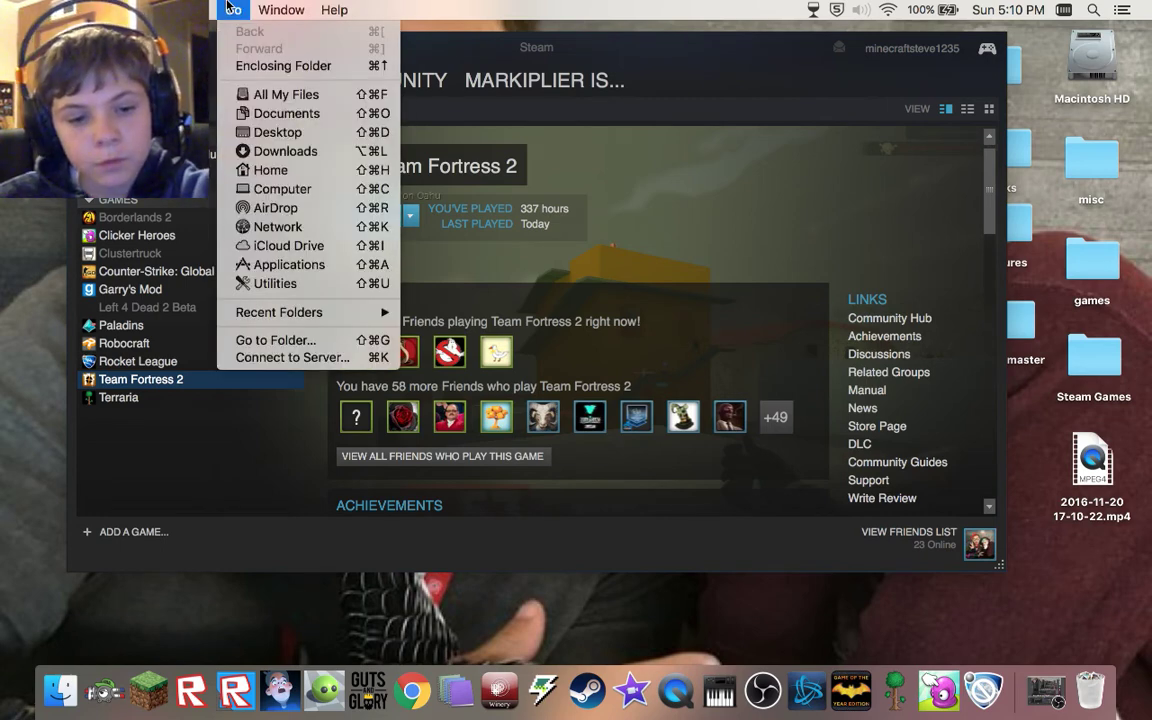
key(alt)
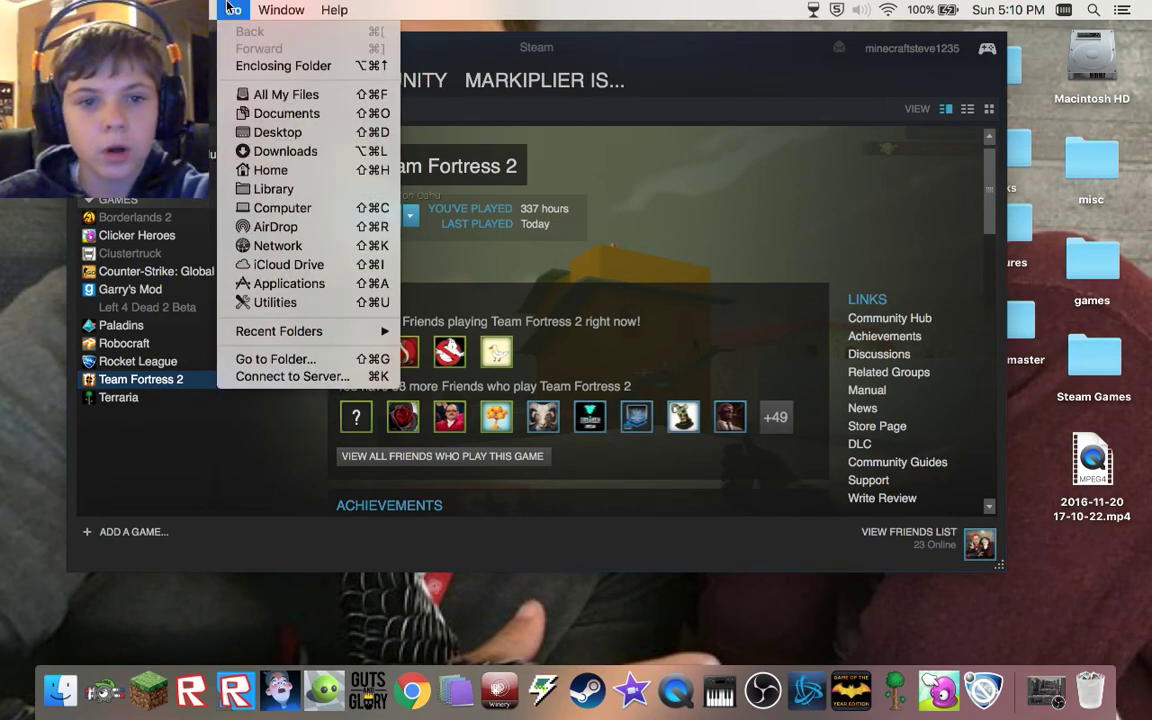
click(226, 189)
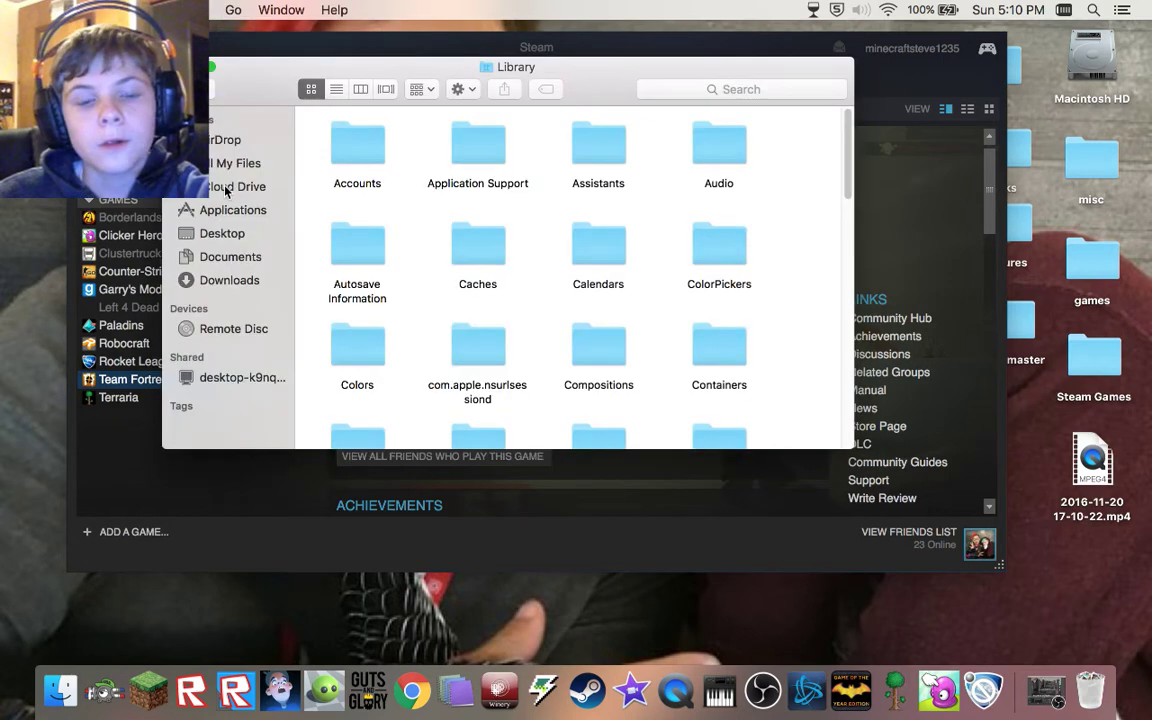
click(461, 150)
double_click(461, 150)
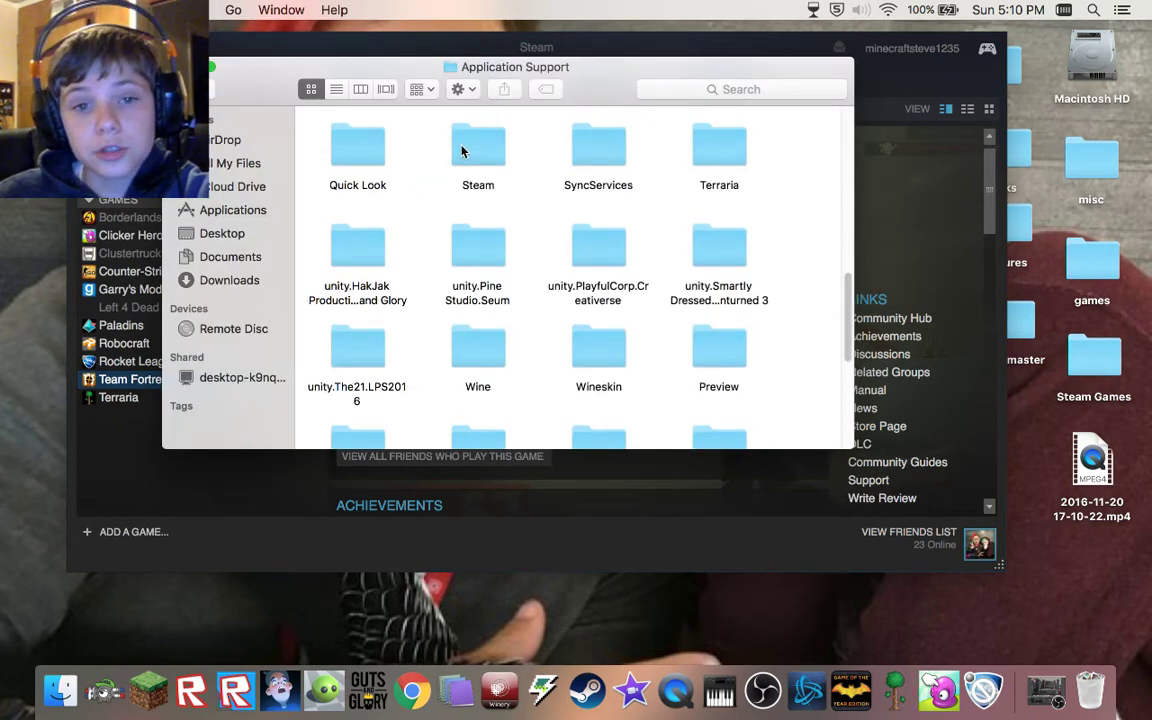
double_click(461, 150)
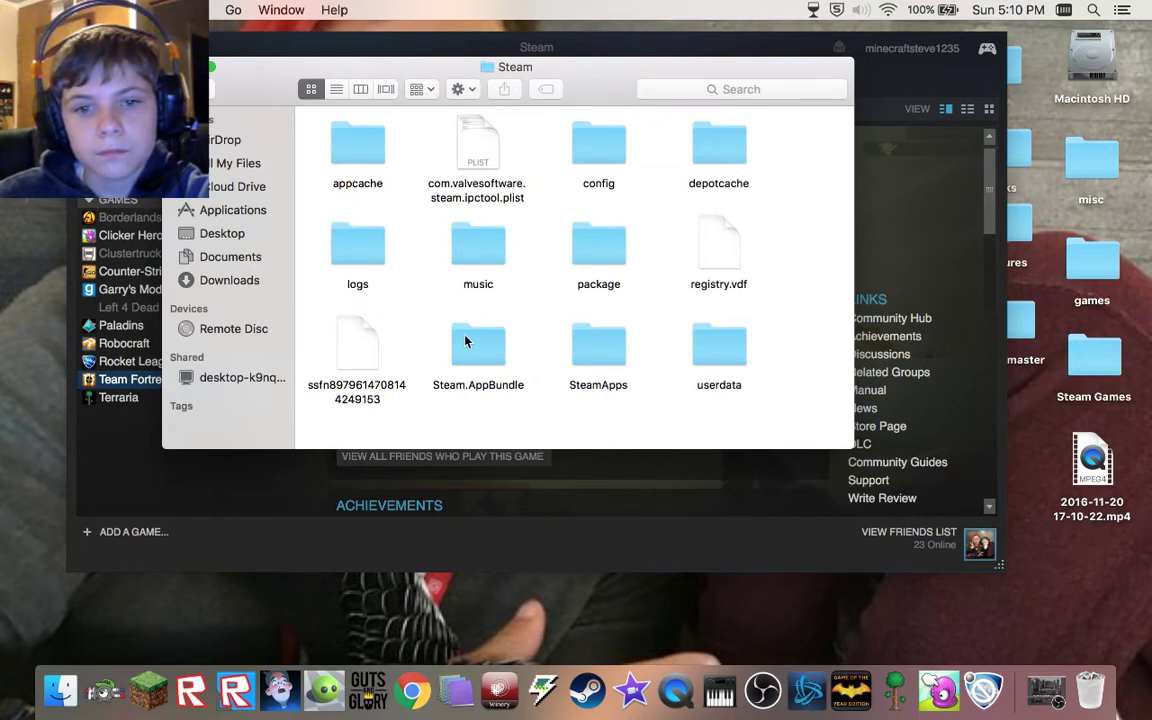
Step: Open the game's custom folder at SteamApps > common > Team Fortress 2 > tf > custom
click(585, 352)
double_click(585, 352)
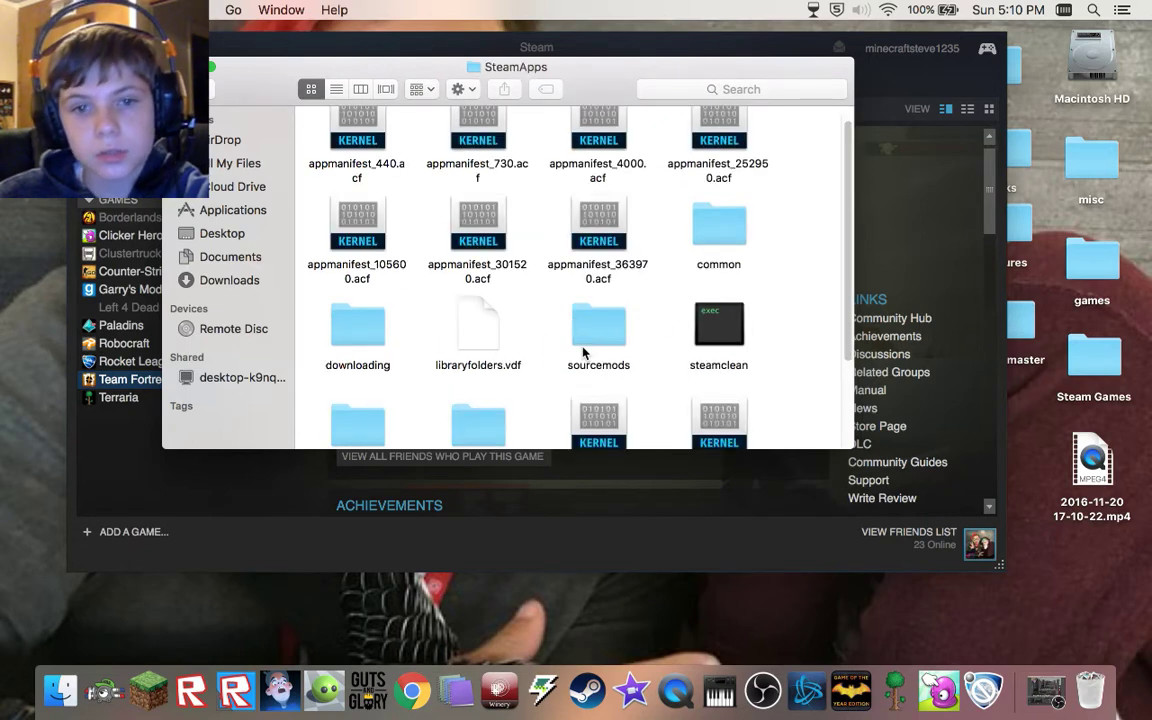
double_click(707, 237)
double_click(707, 237)
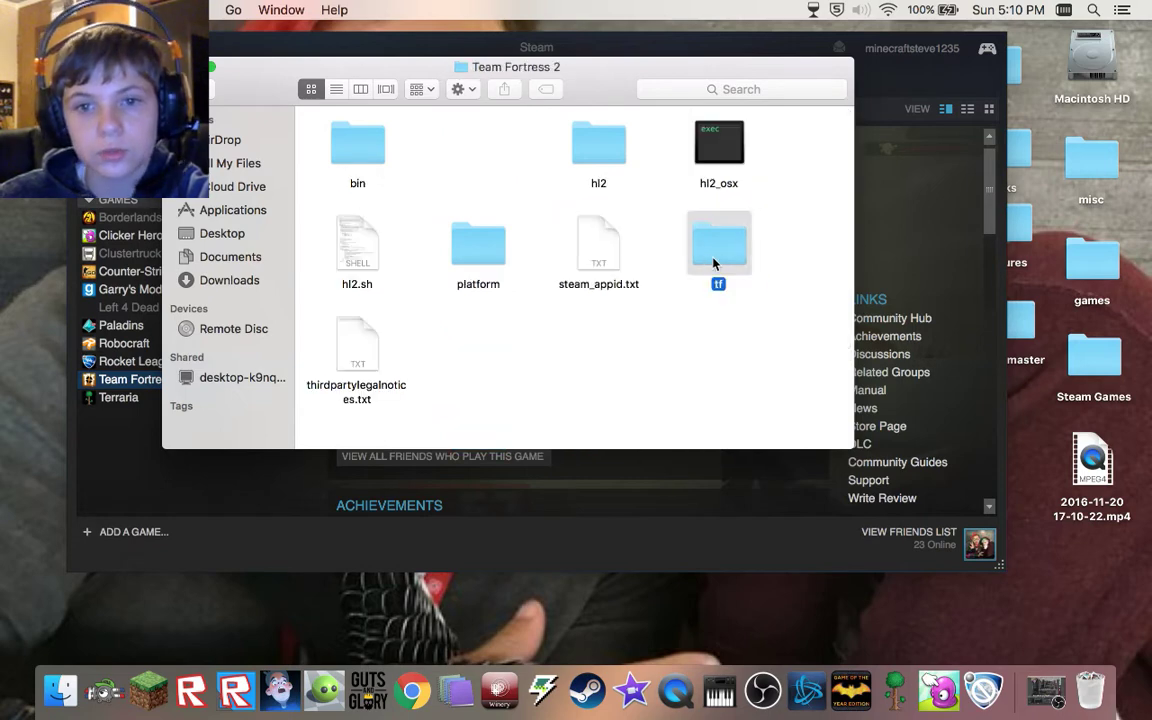
double_click(705, 262)
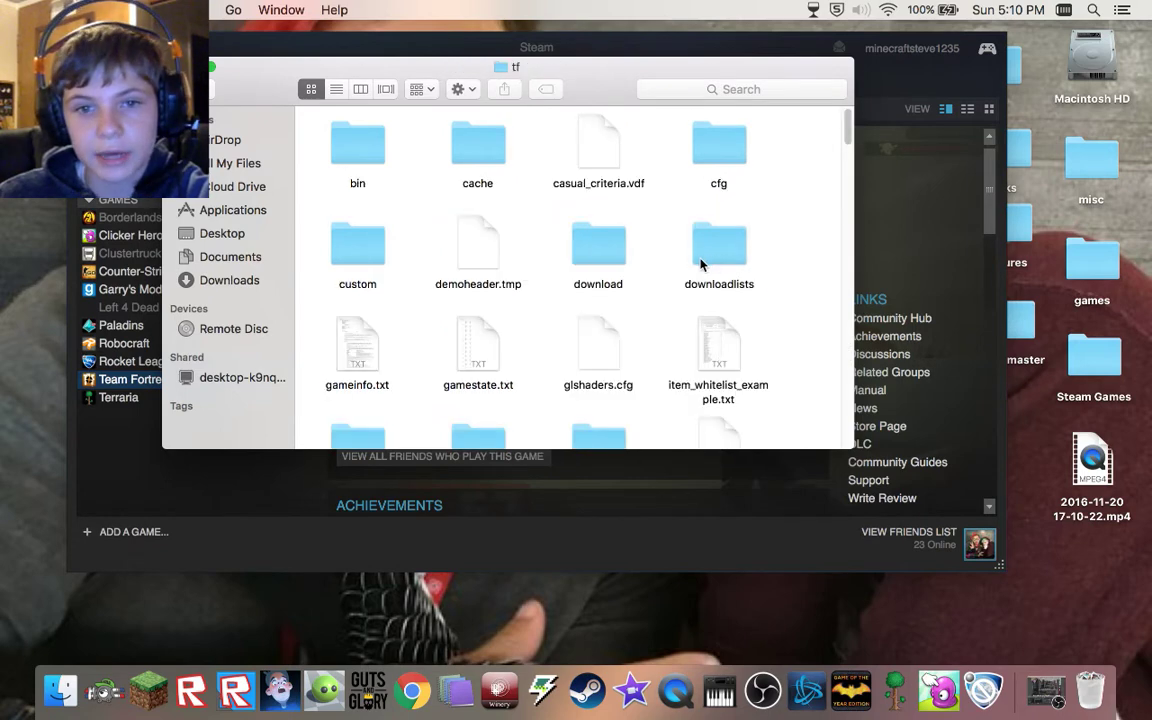
double_click(334, 255)
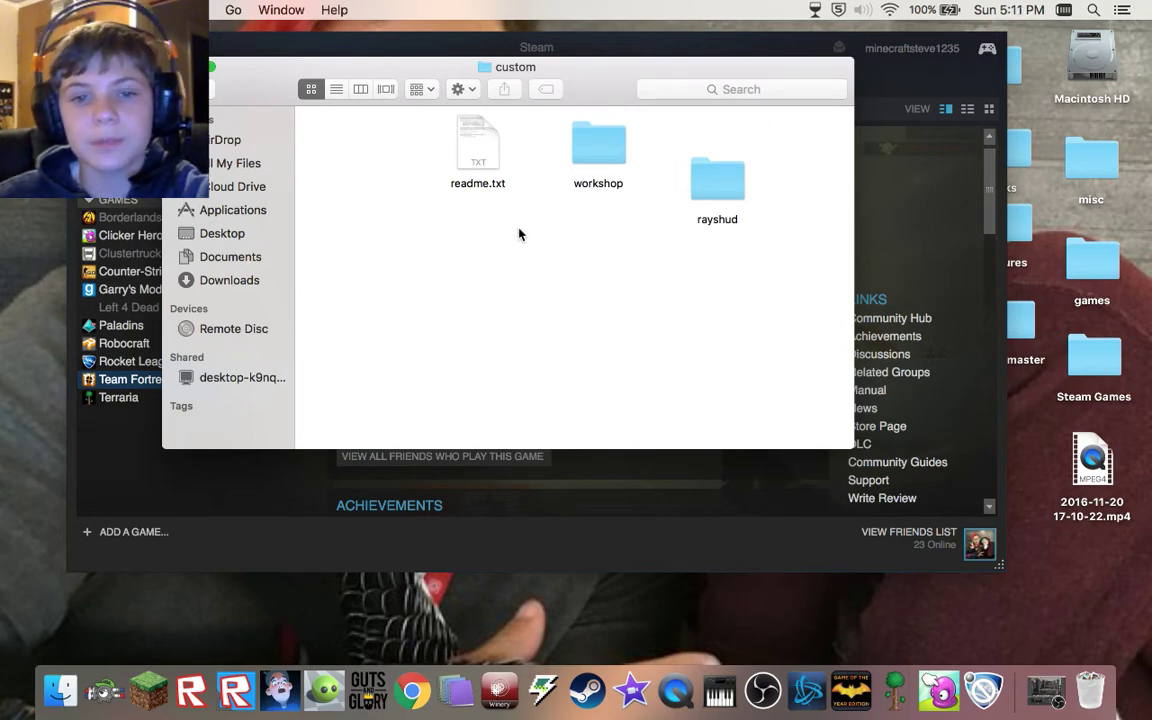
Step: Move the rayshud folder out of the custom folder and place it on the desktop beside Steam Games
drag(727, 181, 1043, 568)
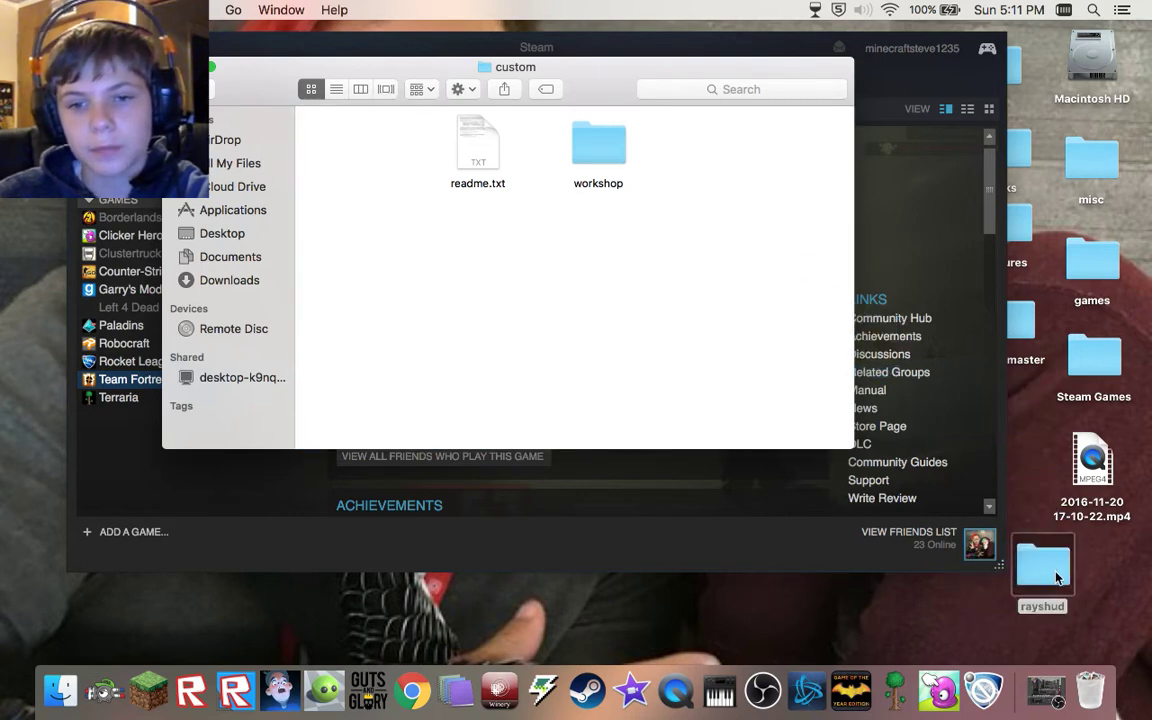
click(520, 185)
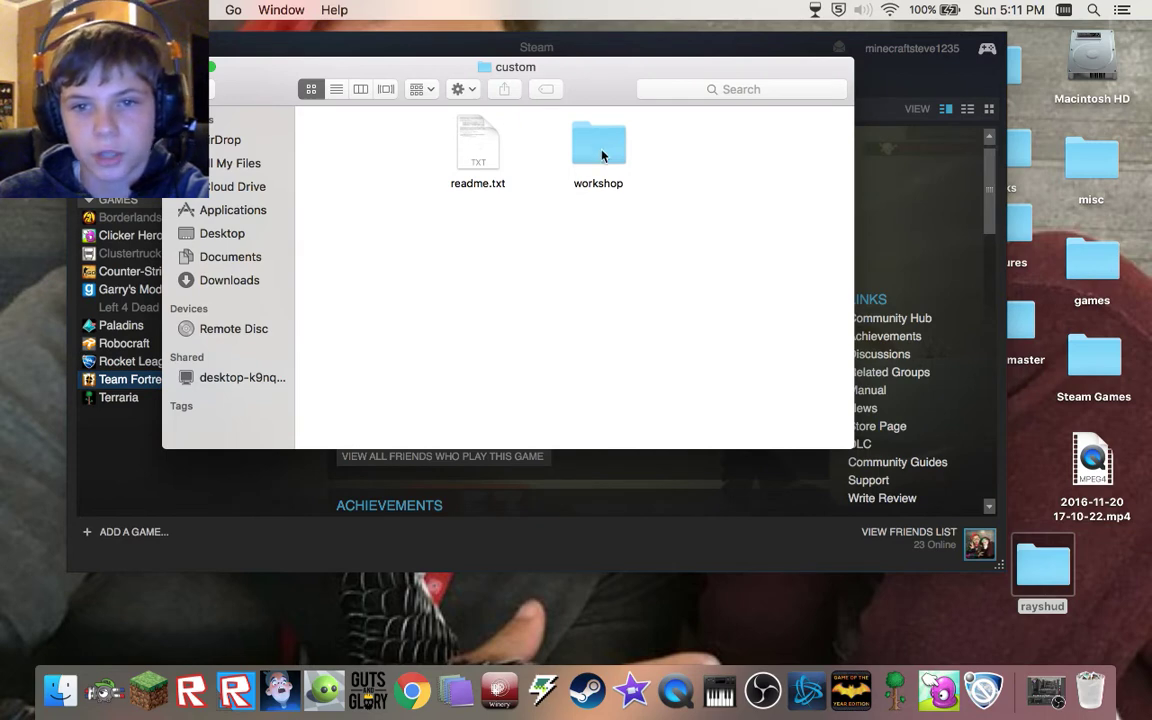
drag(1047, 571, 1030, 402)
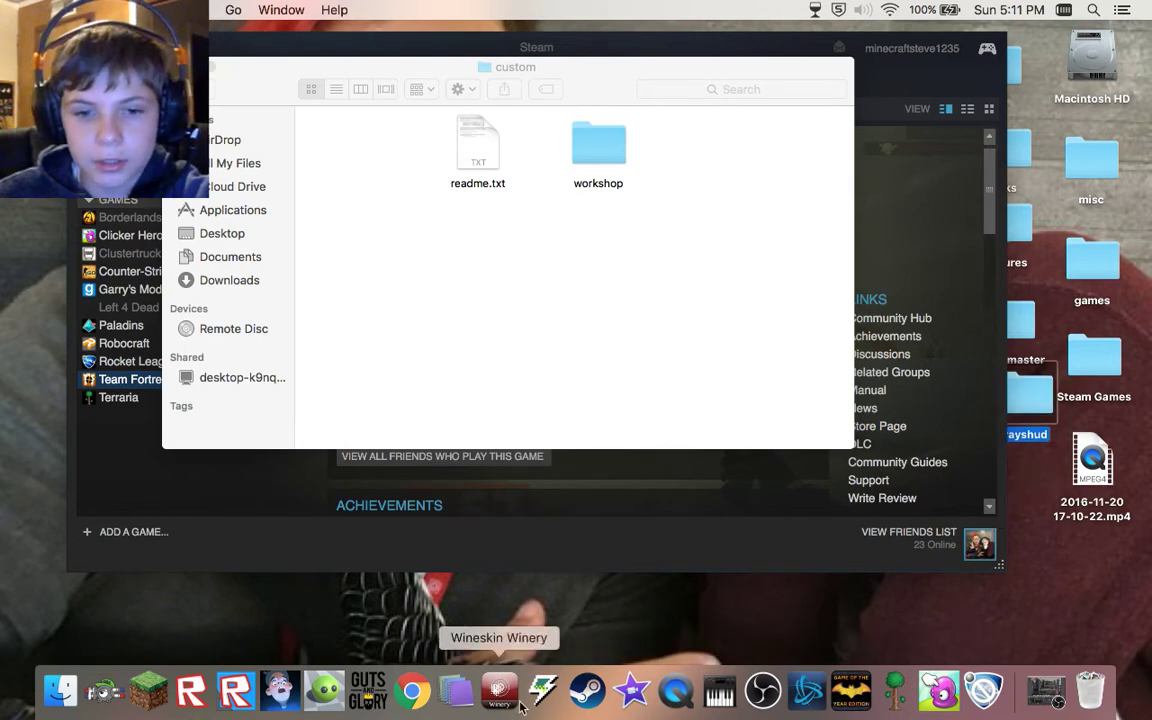
Step: Switch to Chrome, go to huds.tf and open its HUD Directory
click(412, 433)
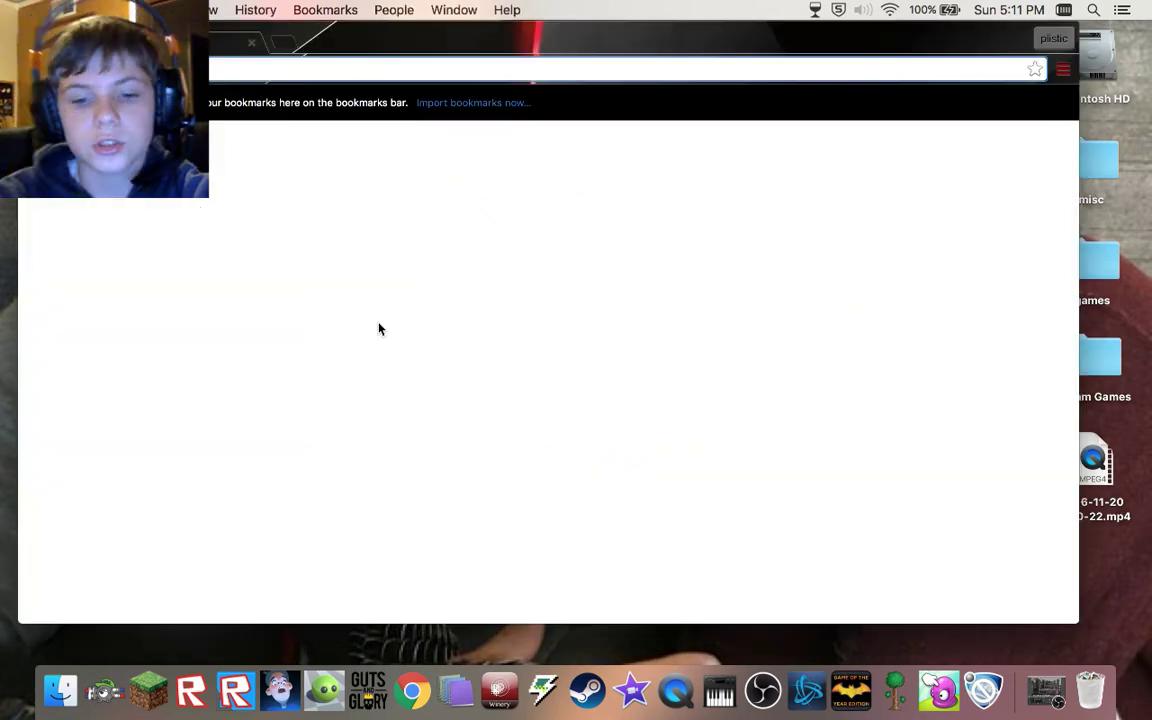
text(h)
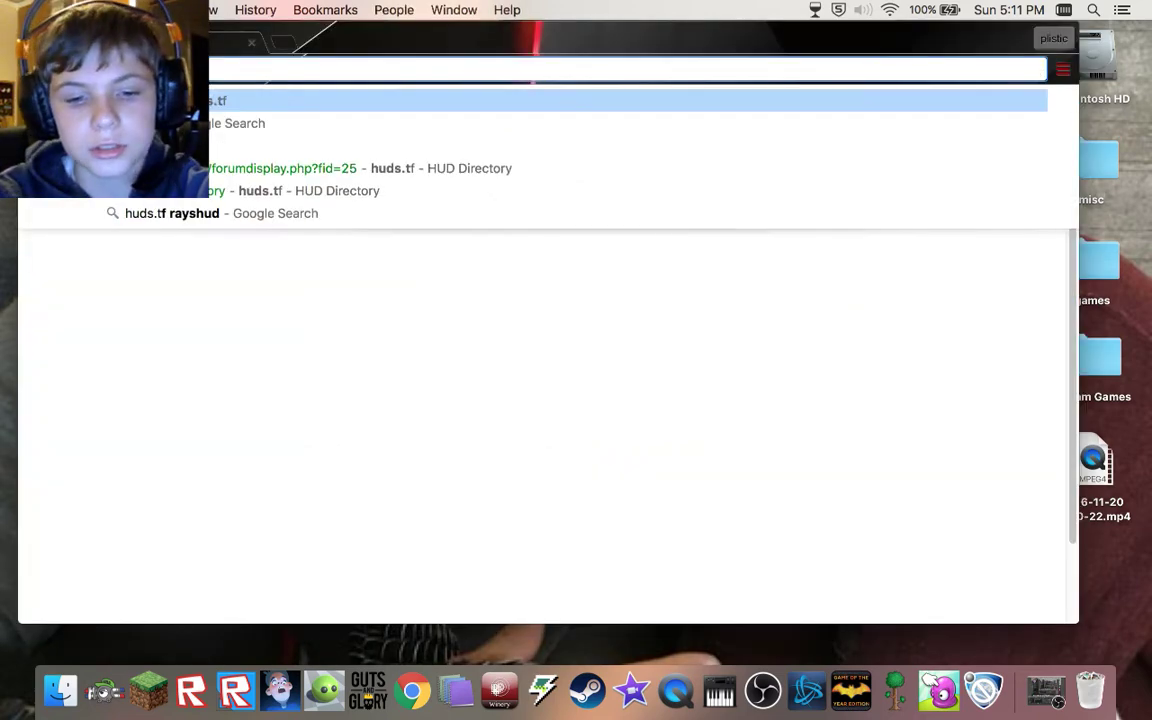
key(Return)
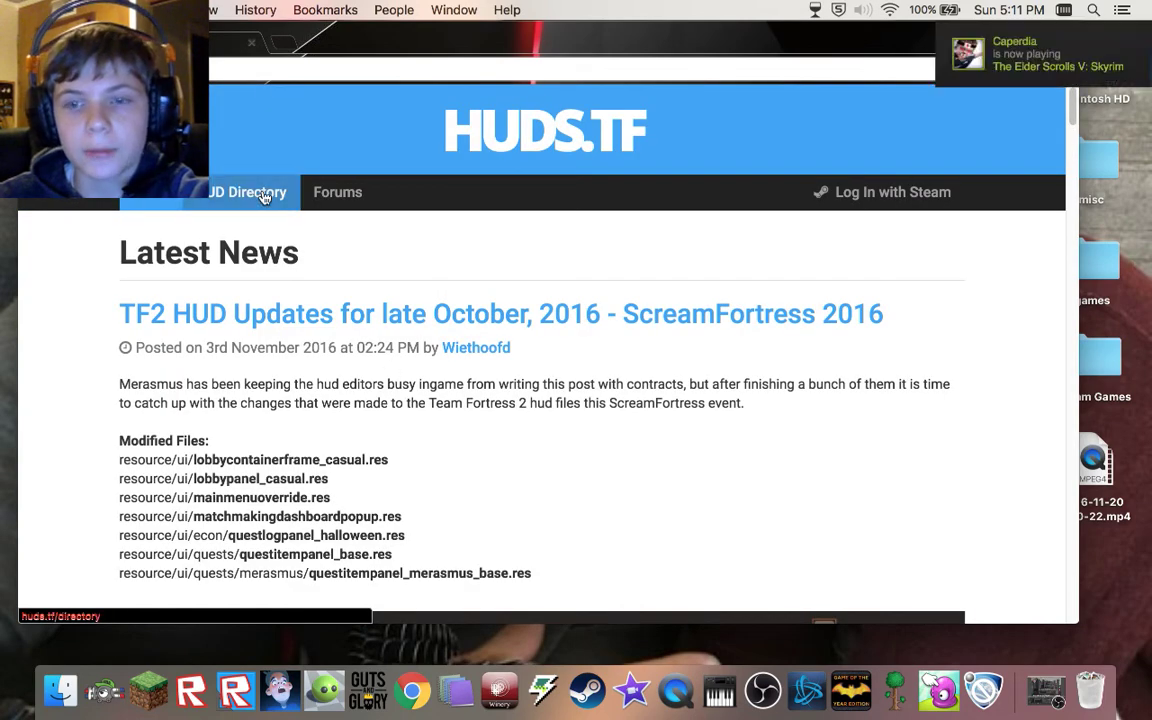
click(265, 196)
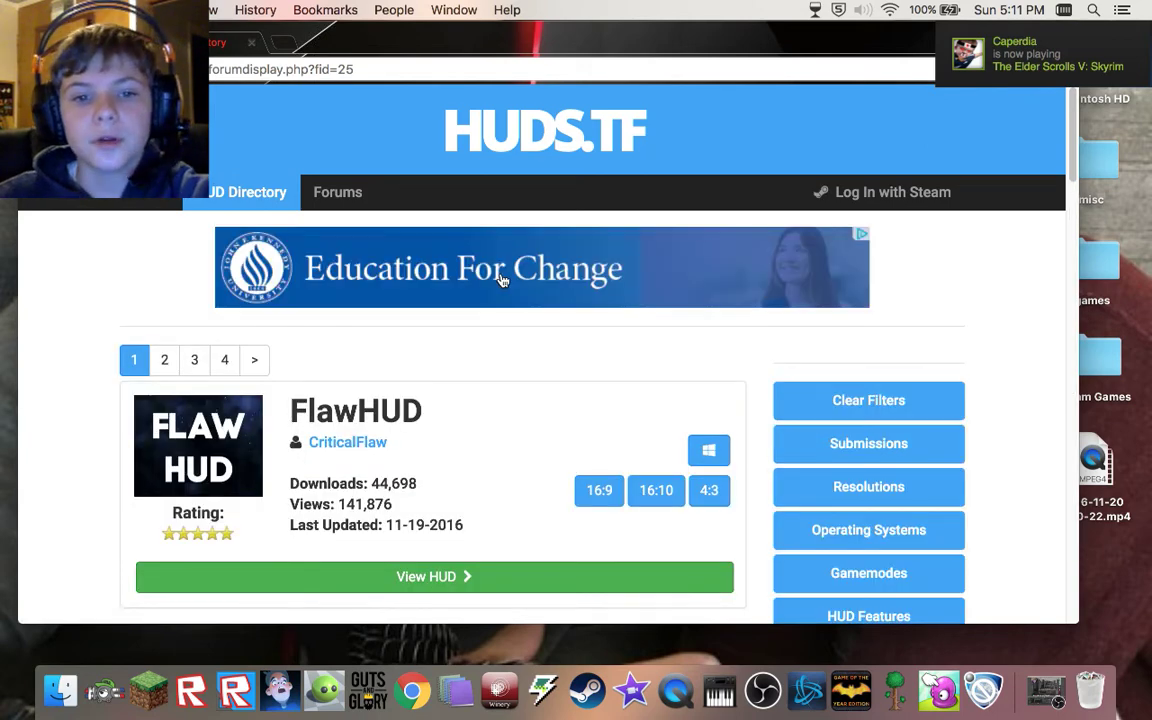
Step: Browse the HUD Directory listings, checking the supported systems and resolutions of each HUD
scroll(498, 292, down, 3)
scroll(494, 303, up, 3)
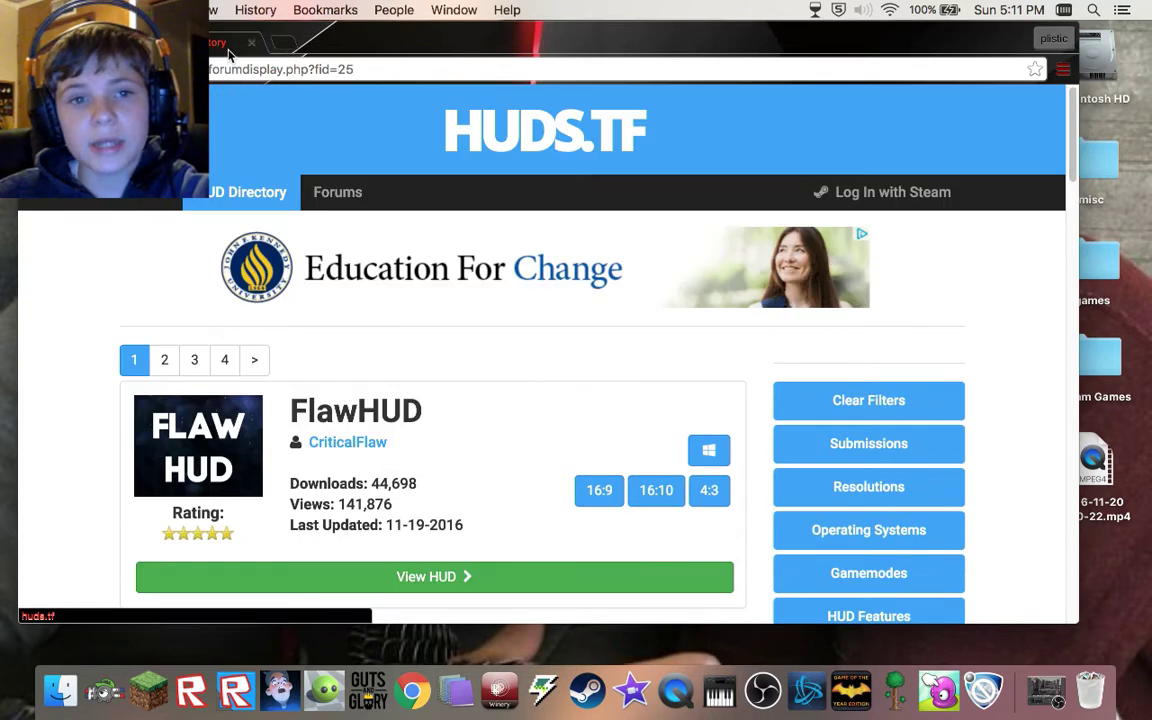
click(283, 44)
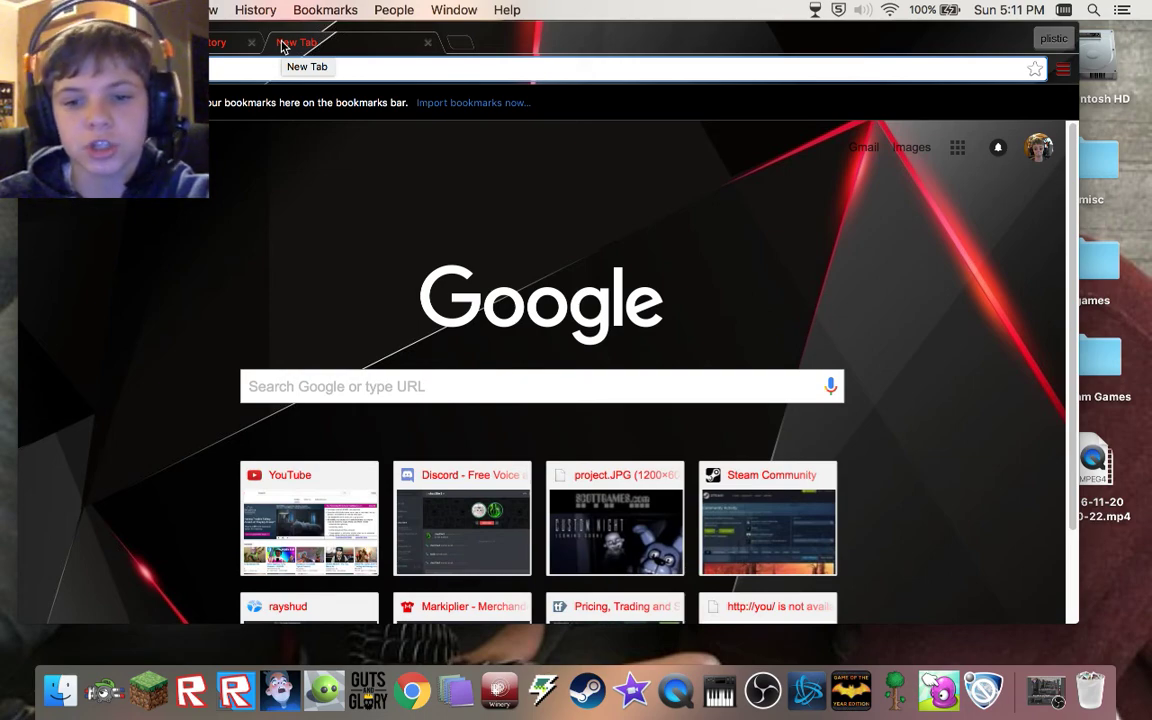
click(235, 42)
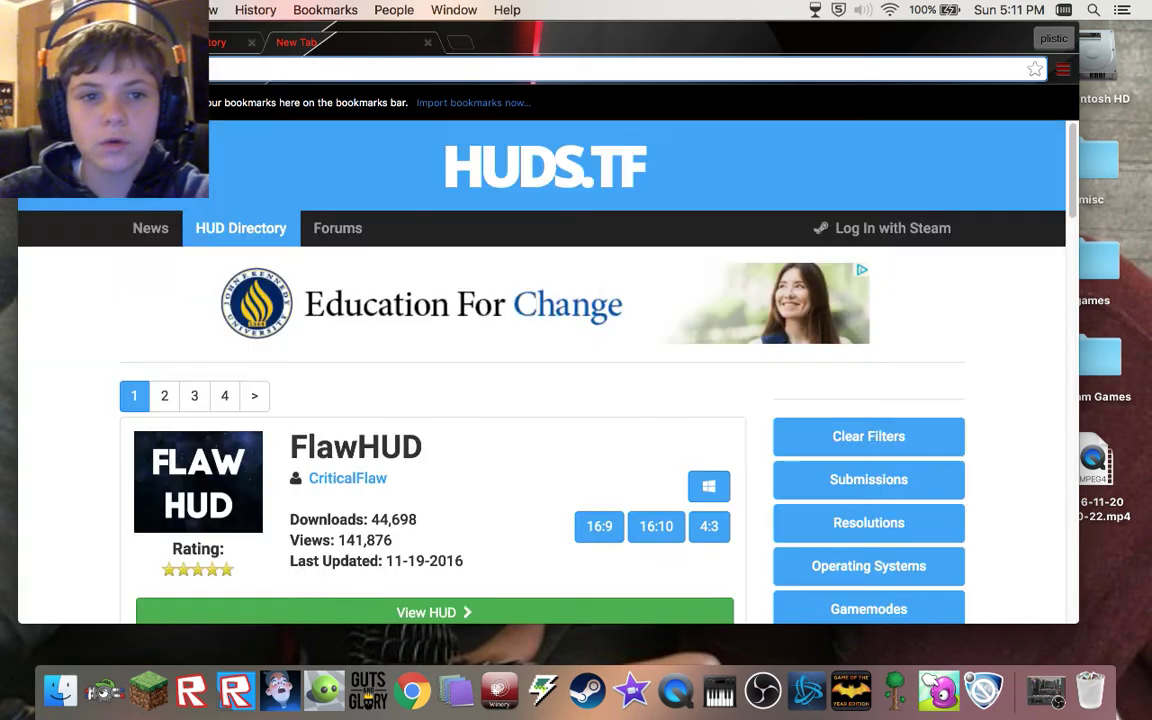
scroll(292, 268, down, 5)
scroll(292, 268, down, 4)
scroll(290, 268, up, 1)
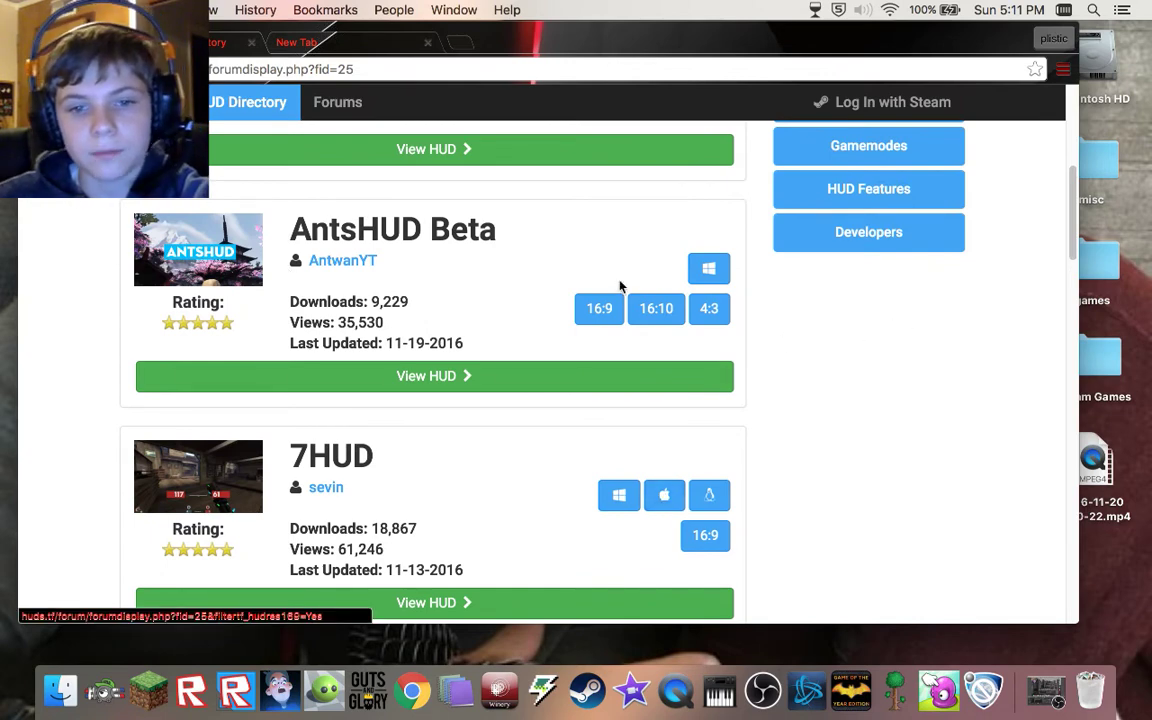
scroll(620, 290, down, 1)
scroll(614, 327, up, 3)
scroll(614, 327, up, 3)
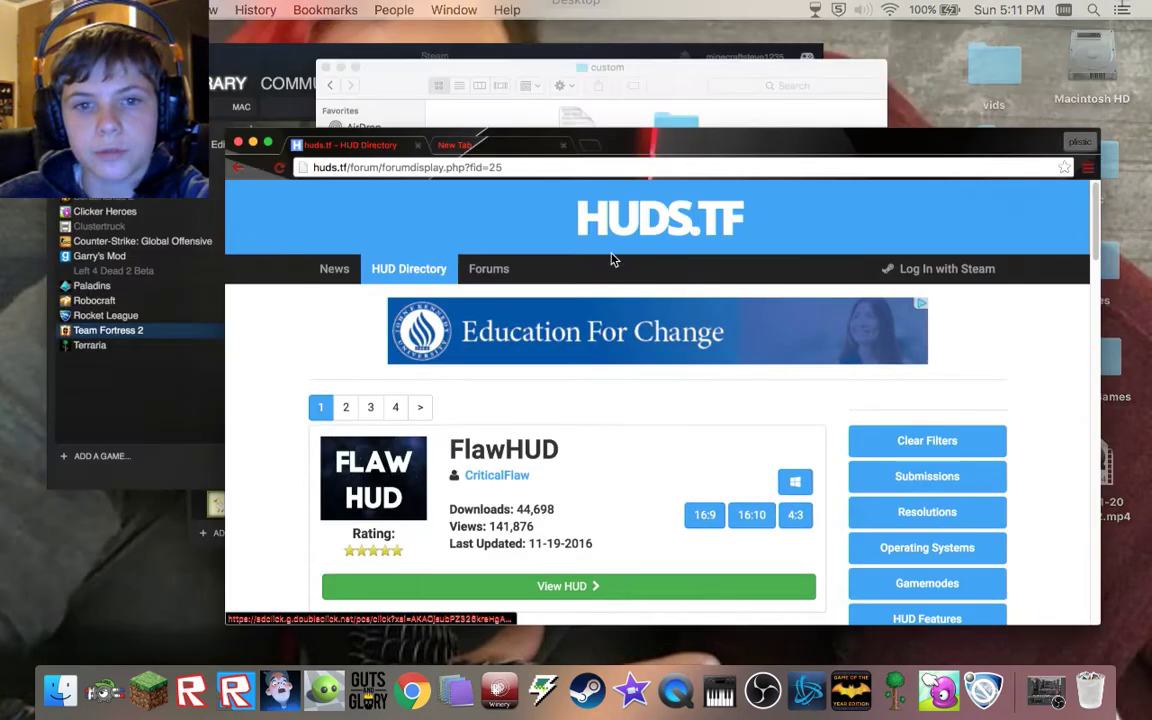
Step: Bring the custom folder window to the front and return to the HUD Directory in Chrome
key(ctrl+Up)
click(638, 224)
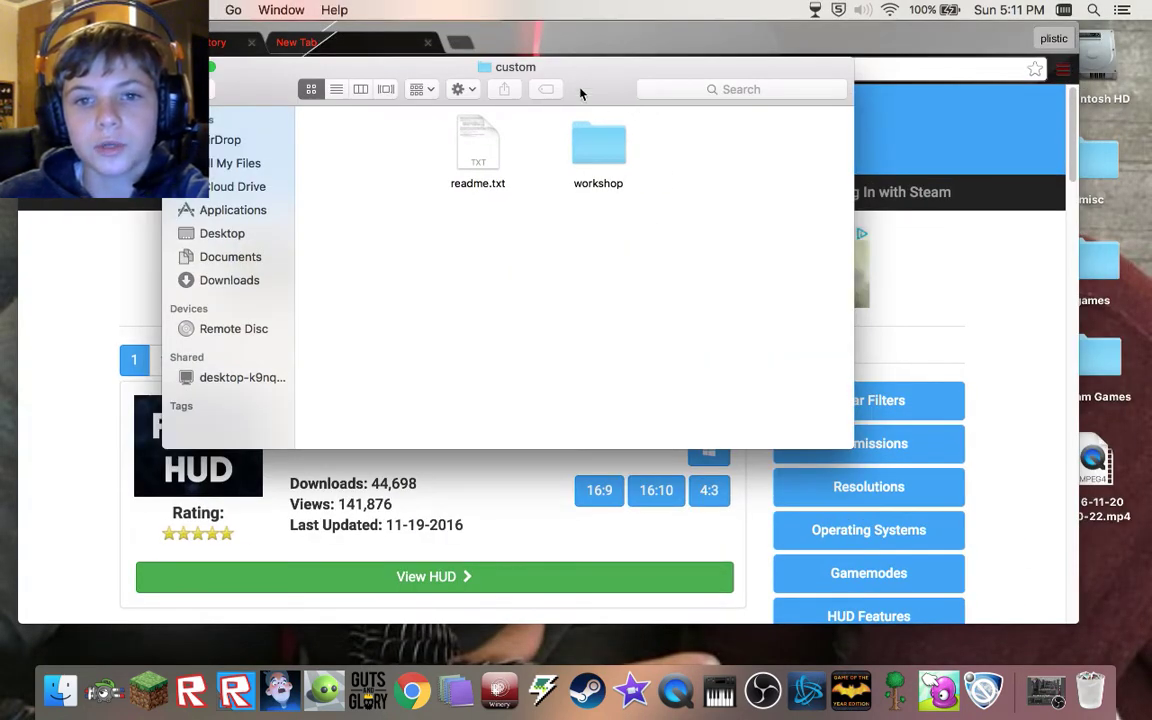
click(495, 485)
Step: Open the FlawHUD page and look through its HUD information, supported systems and download section
click(212, 440)
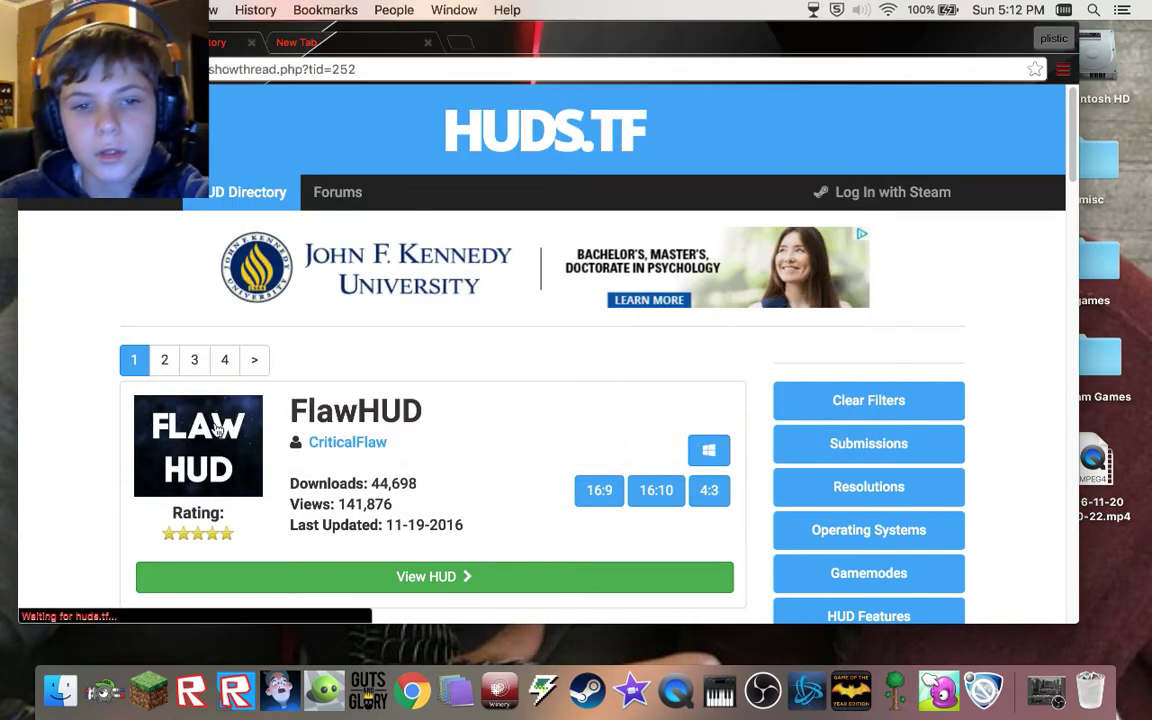
scroll(342, 442, down, 15)
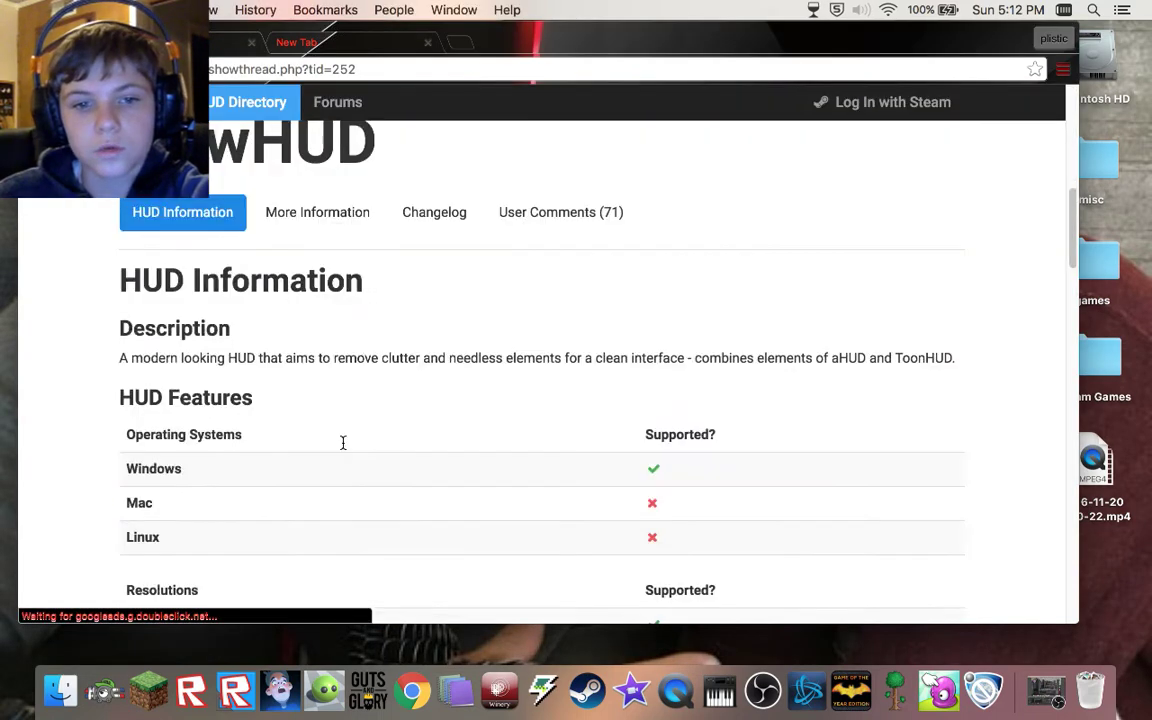
scroll(360, 485, down, 5)
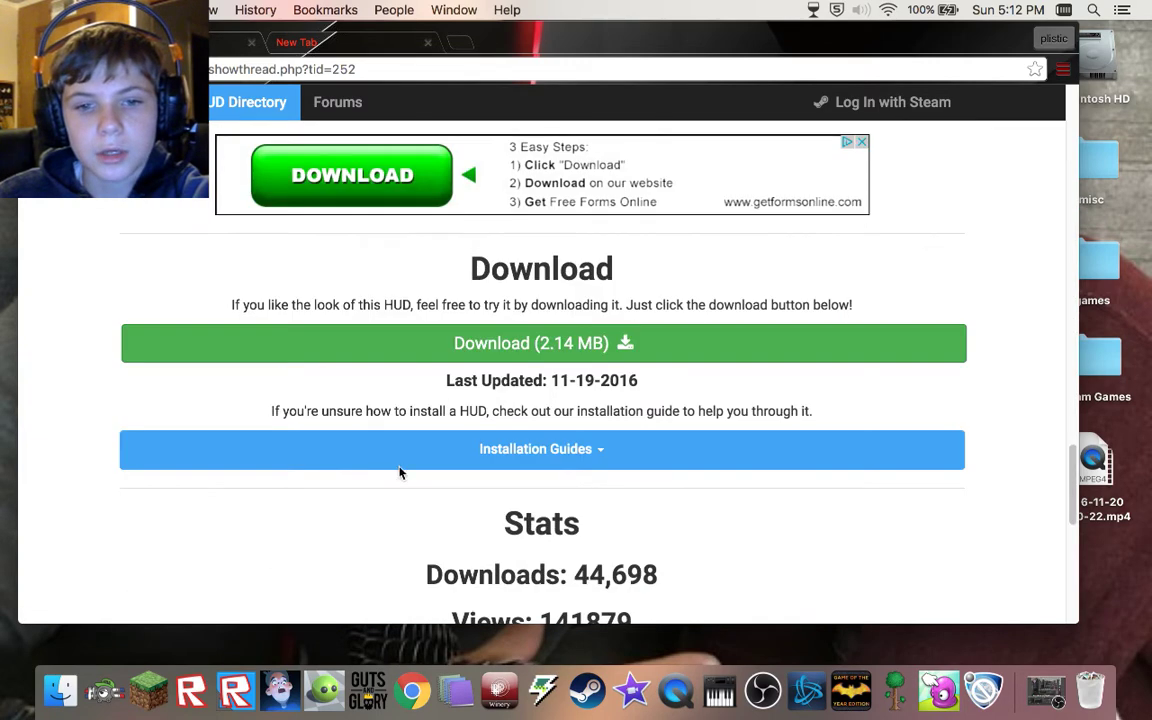
scroll(493, 355, up, 20)
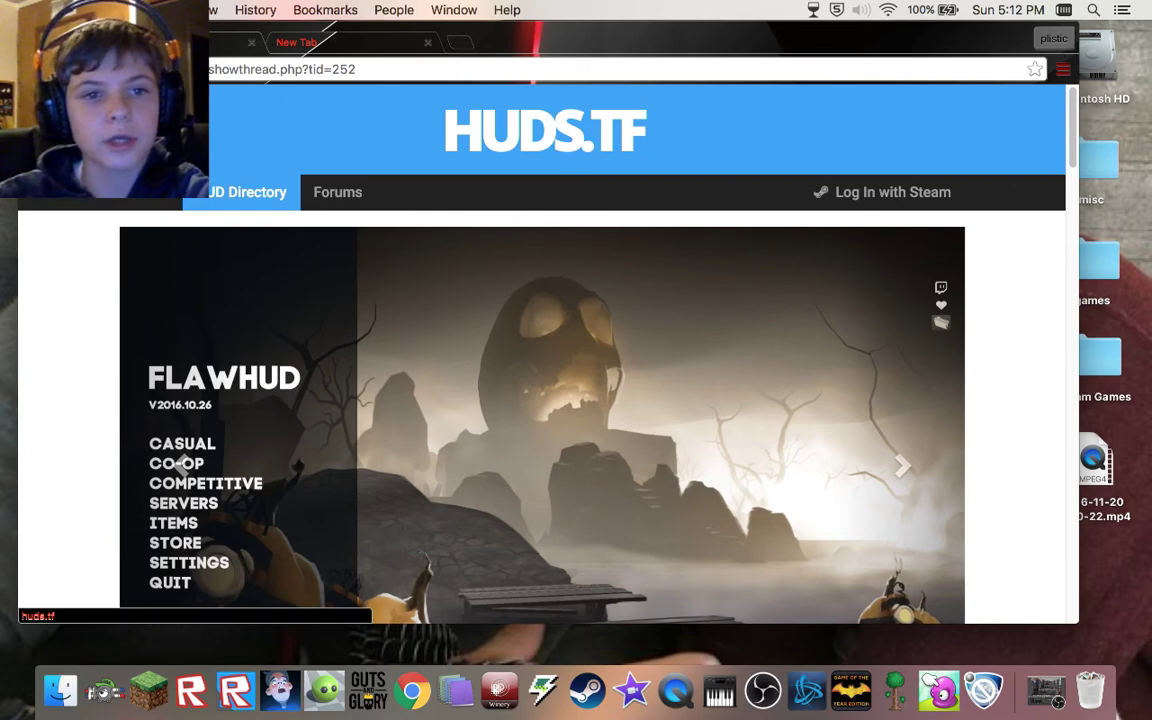
Step: Minimize the browser, move the rayshud folder from the desktop into the custom folder, and minimize the Finder window
key(super+m)
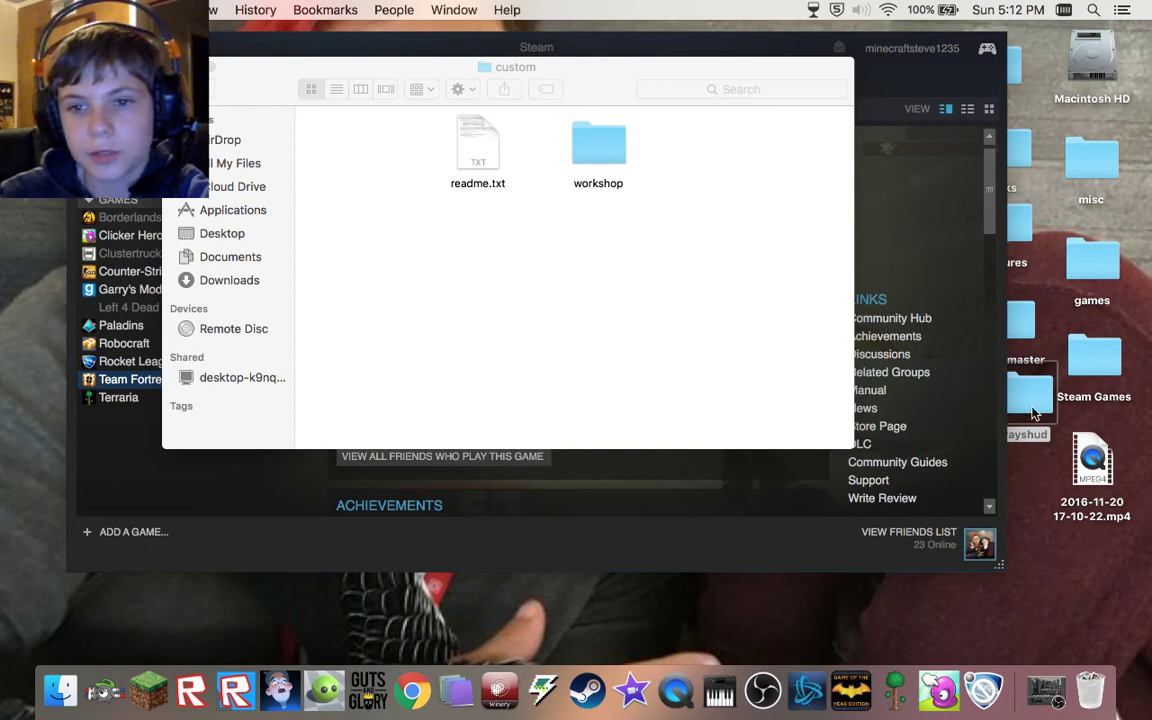
drag(1036, 397, 704, 176)
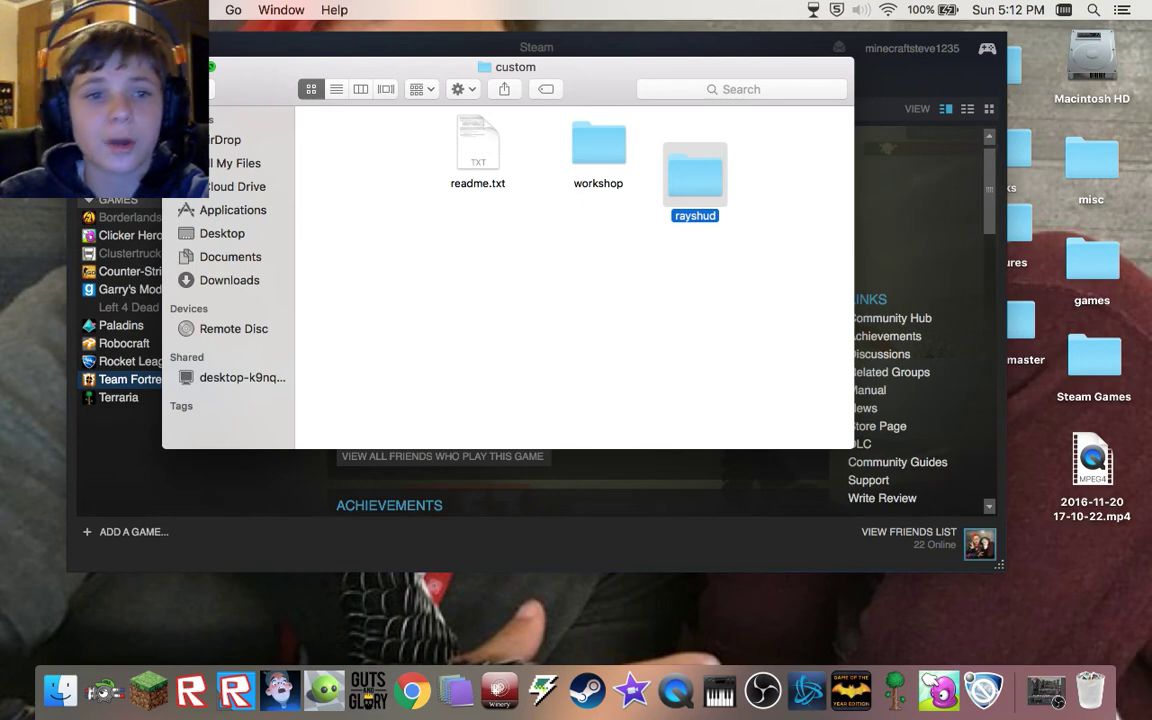
key(super+m)
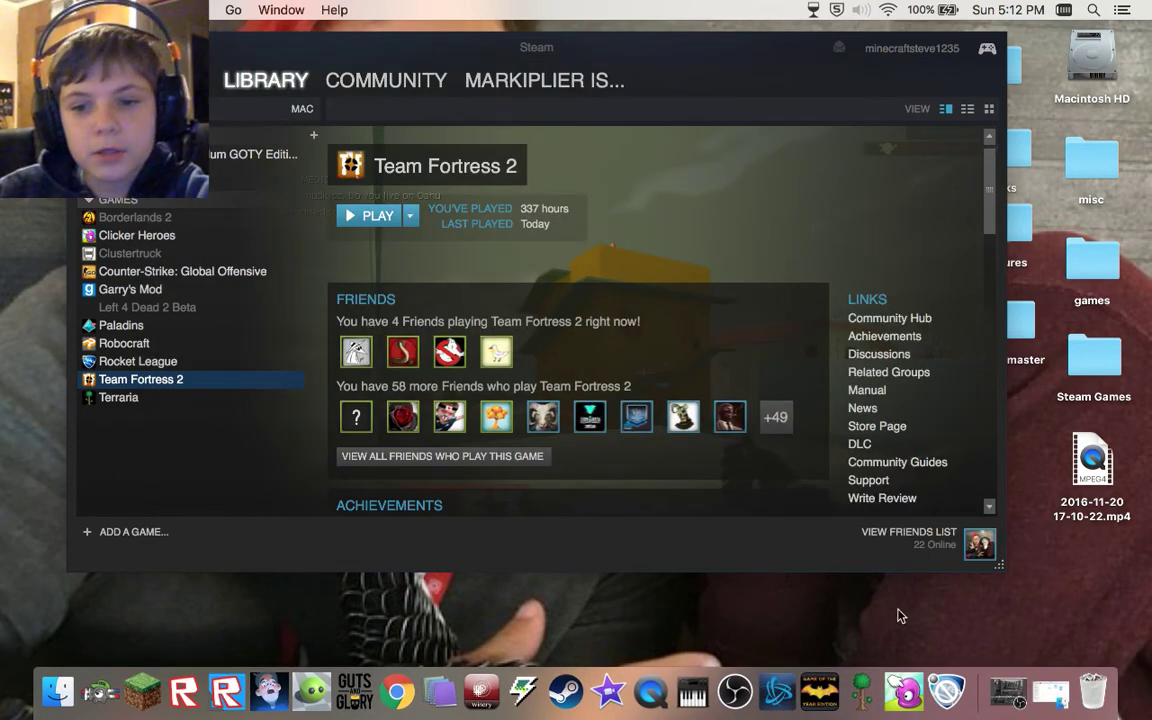
Step: Launch Team Fortress 2 from the Steam library, keeping the OBS window minimized
click(1008, 690)
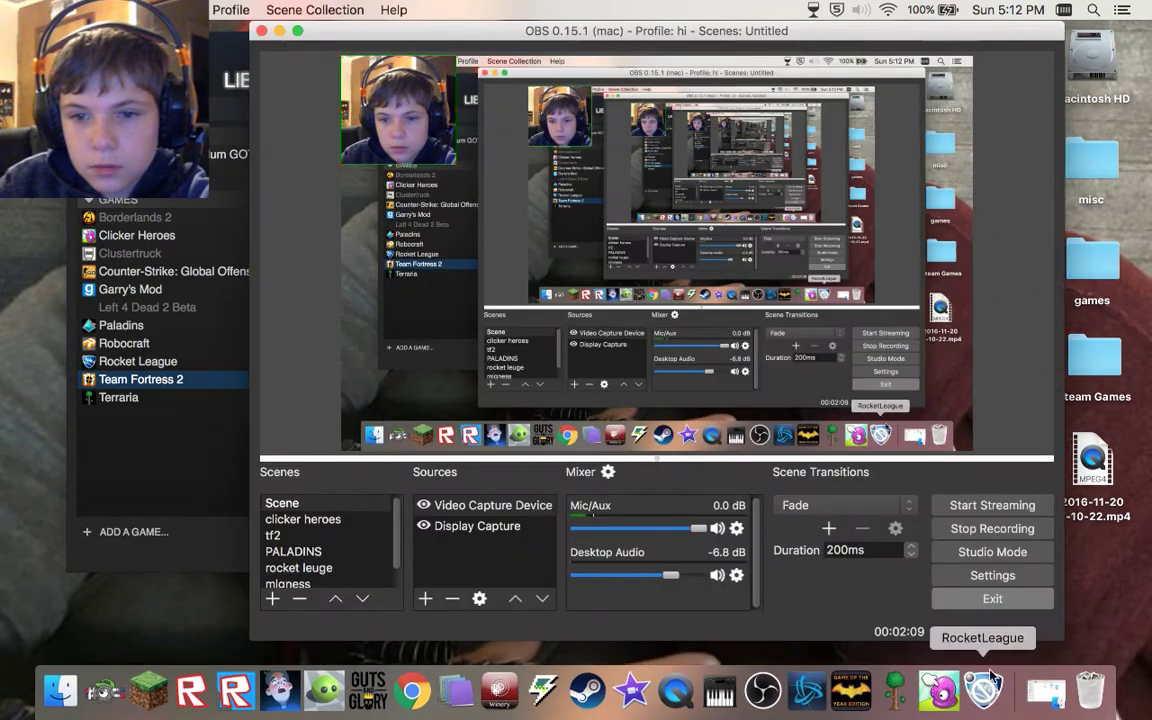
click(279, 31)
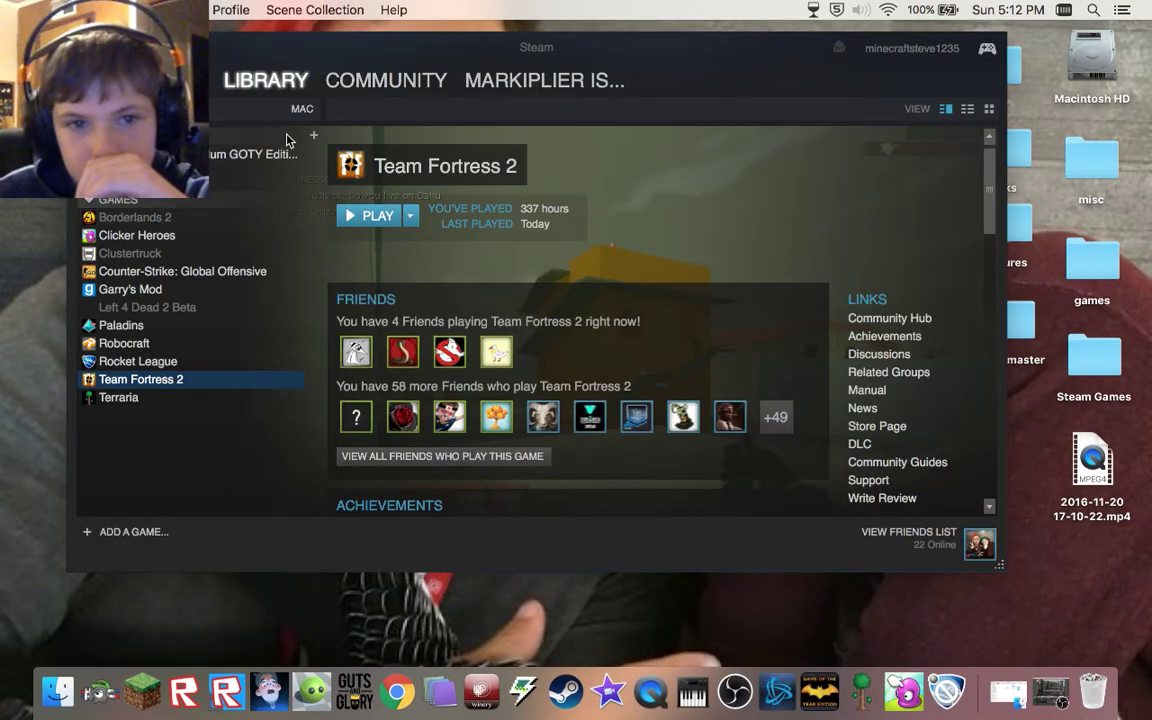
click(353, 219)
click(353, 219)
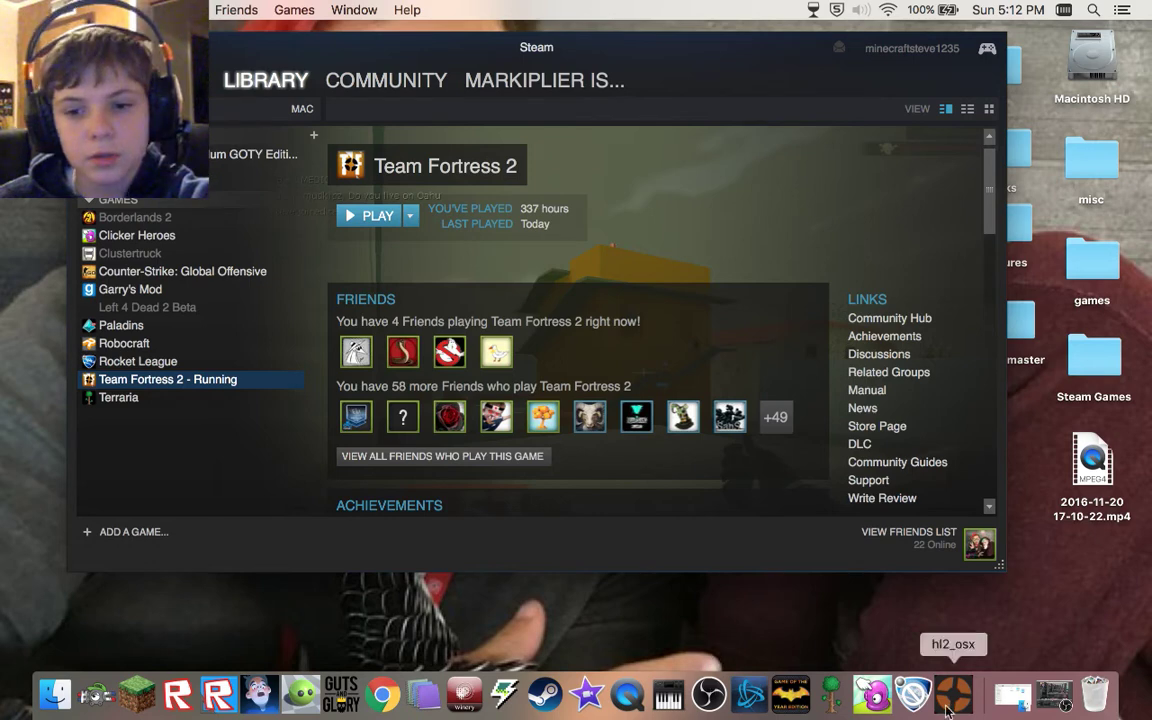
Step: Switch to Chrome and review the supported systems in the HUD Directory listings and on the huds.tf rayshud page found through Google
click(380, 700)
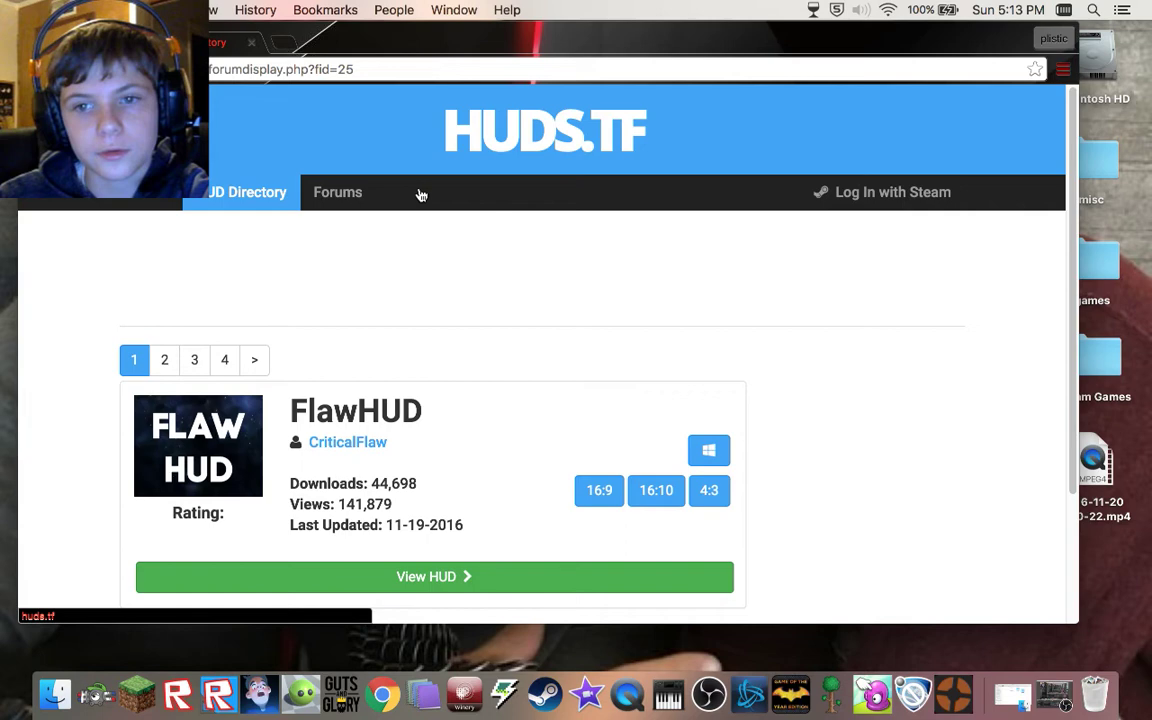
scroll(530, 385, down, 5)
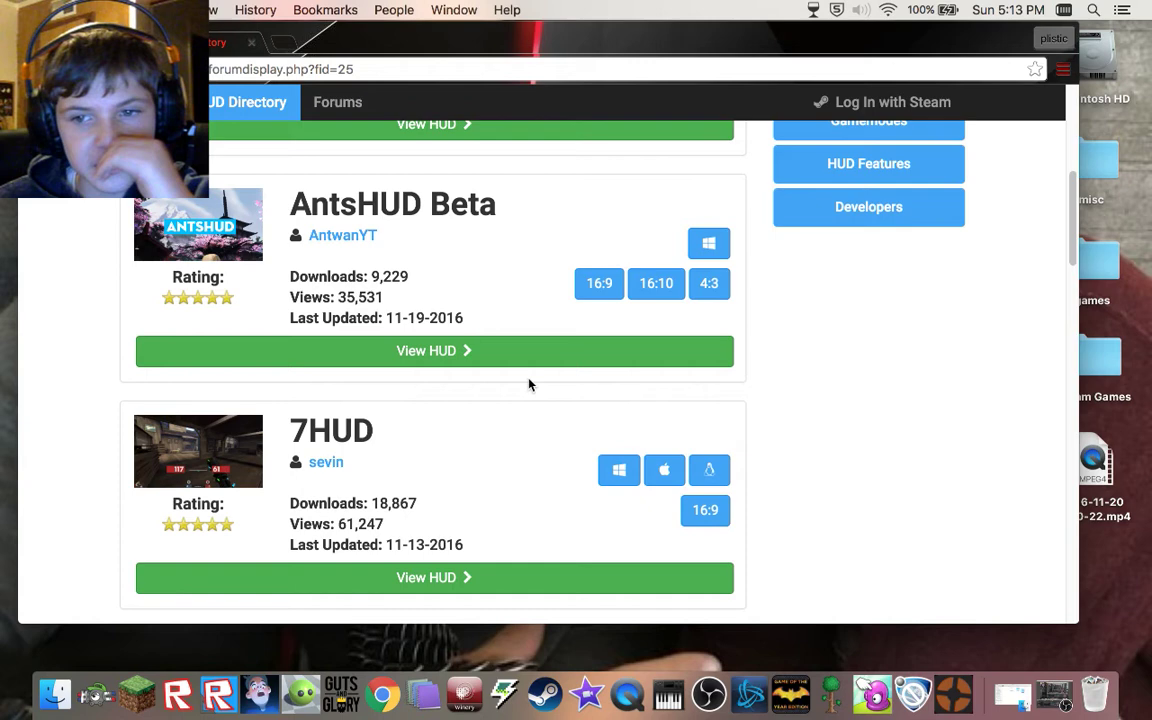
key(super+bracketleft)
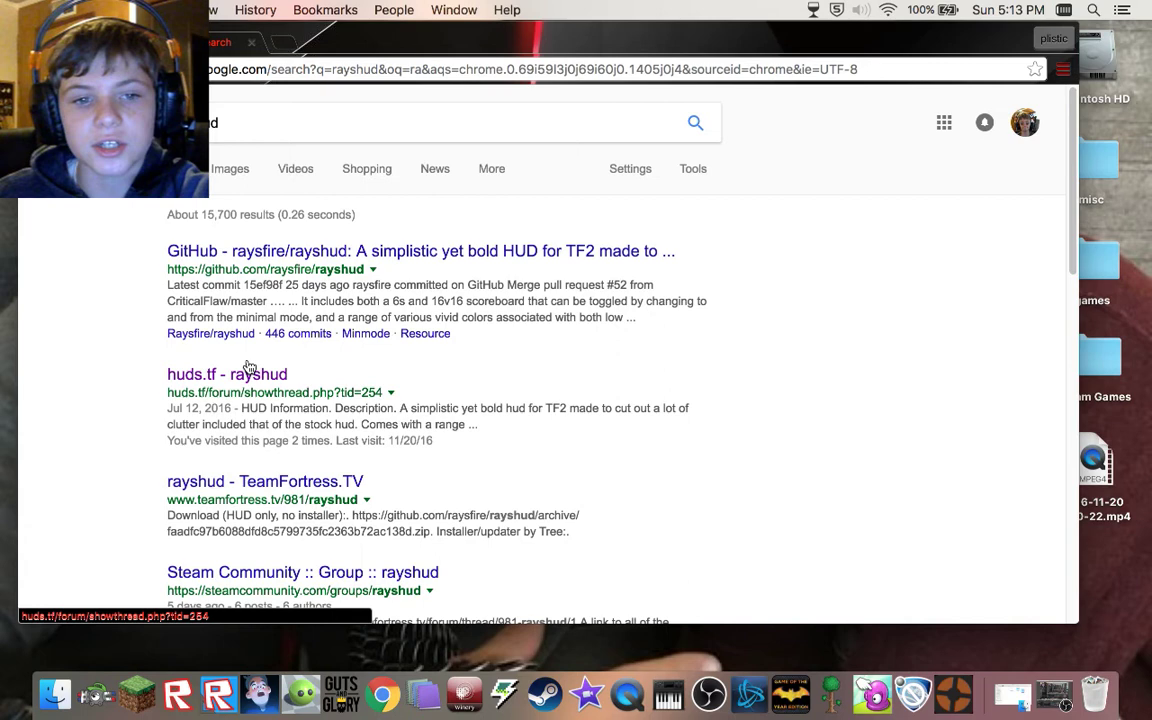
click(250, 368)
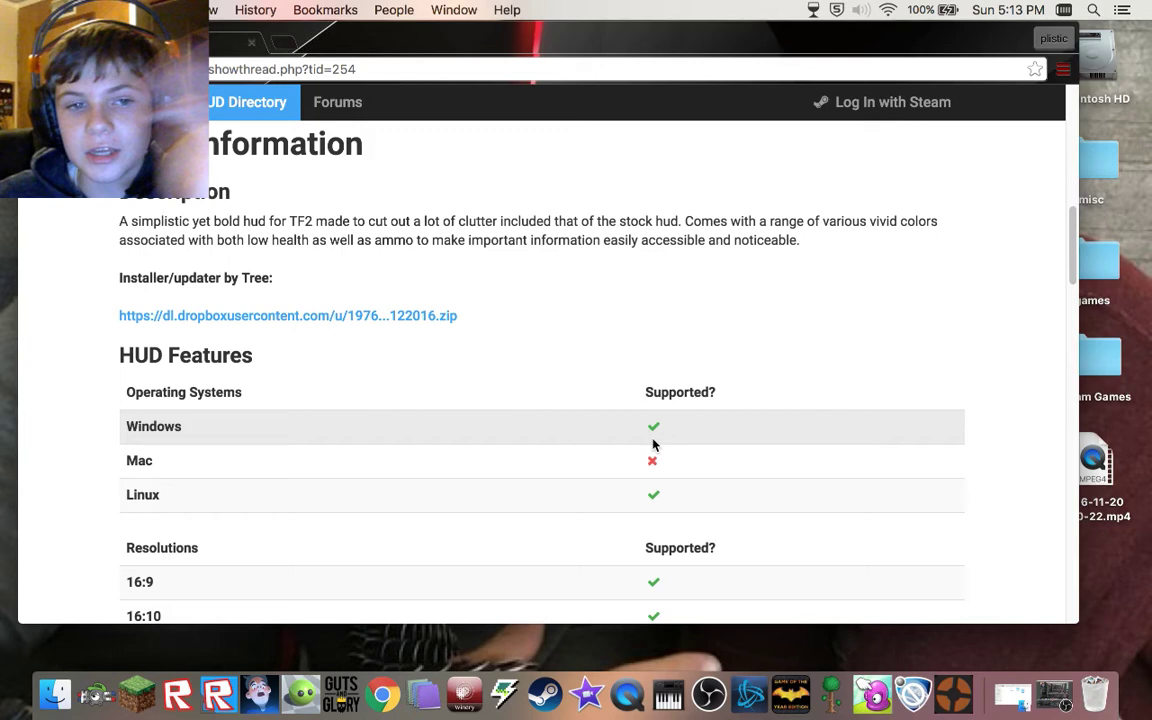
scroll(535, 361, up, 5)
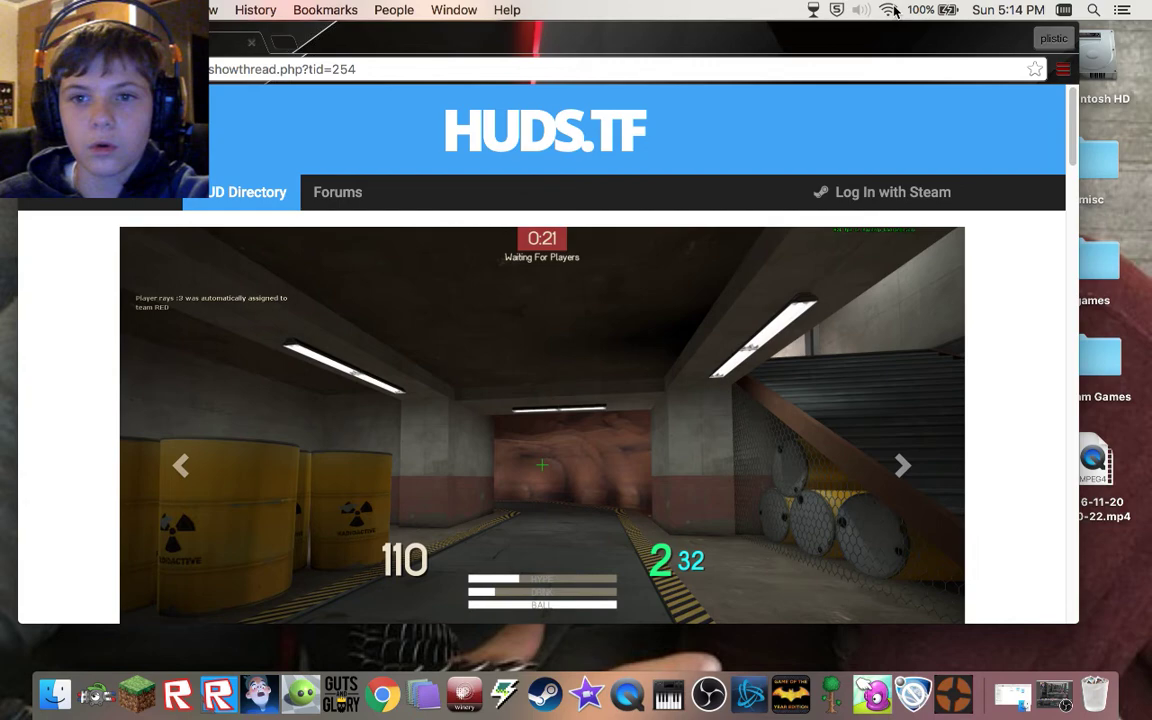
Step: Switch from Chrome back to the Steam library with Team Fortress 2 running
key(super+Tab)
key(super+Tab)
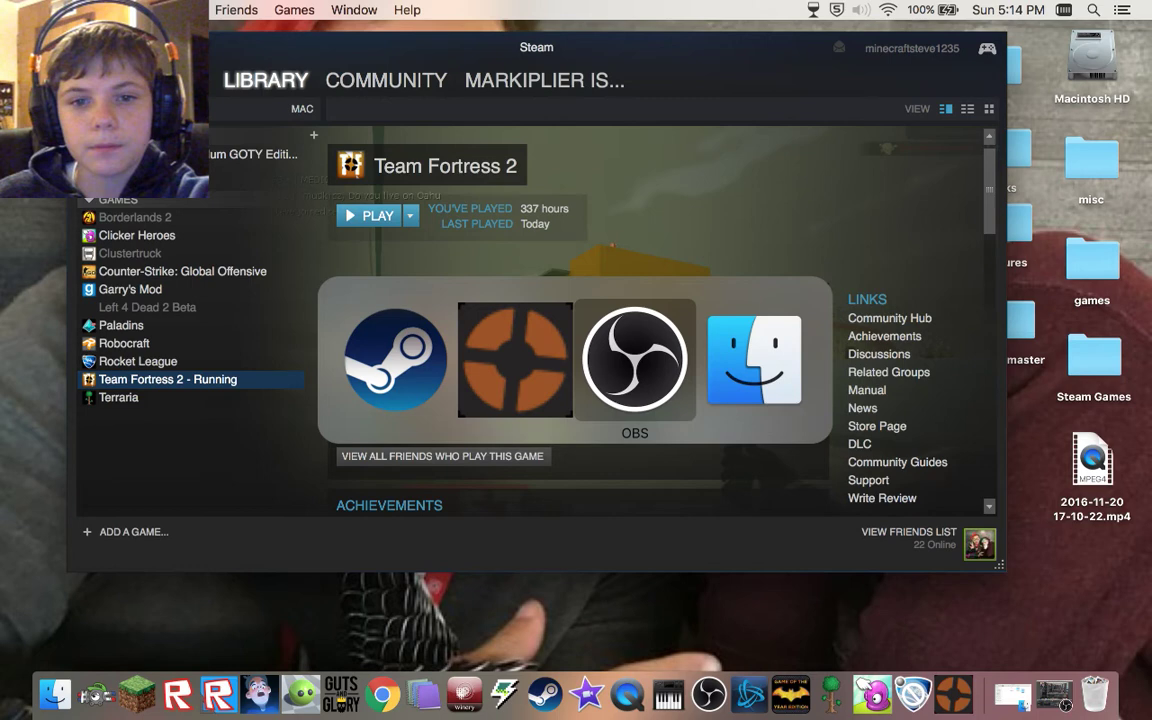
key(Escape)
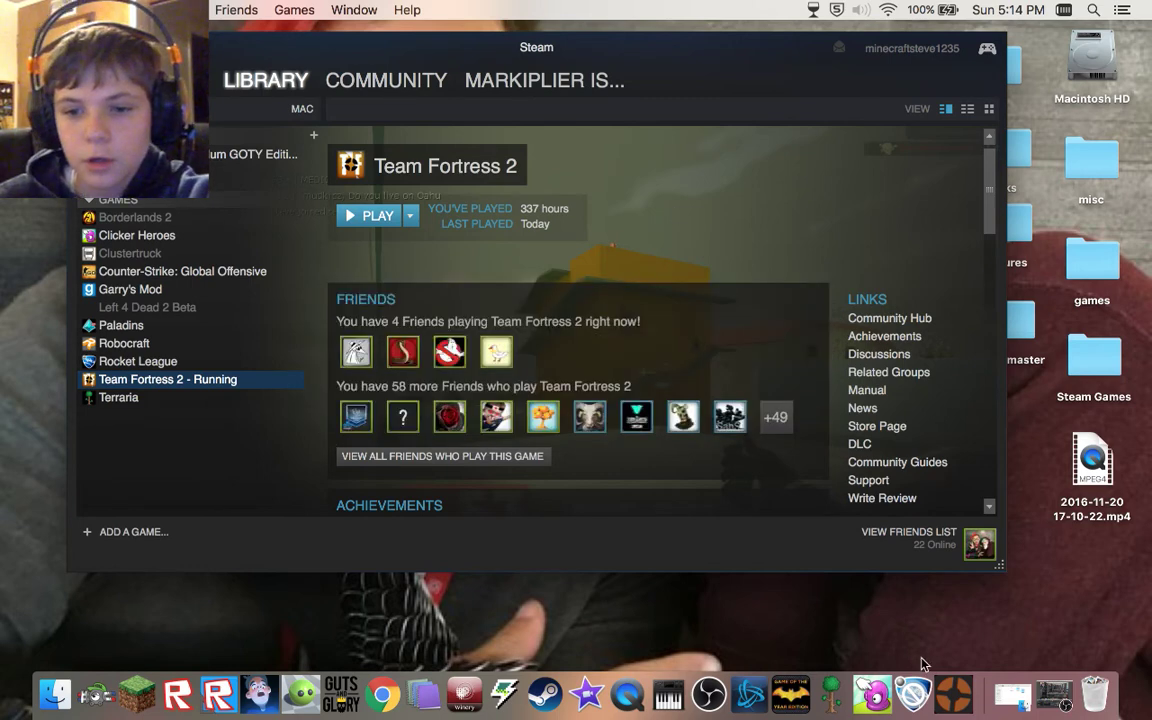